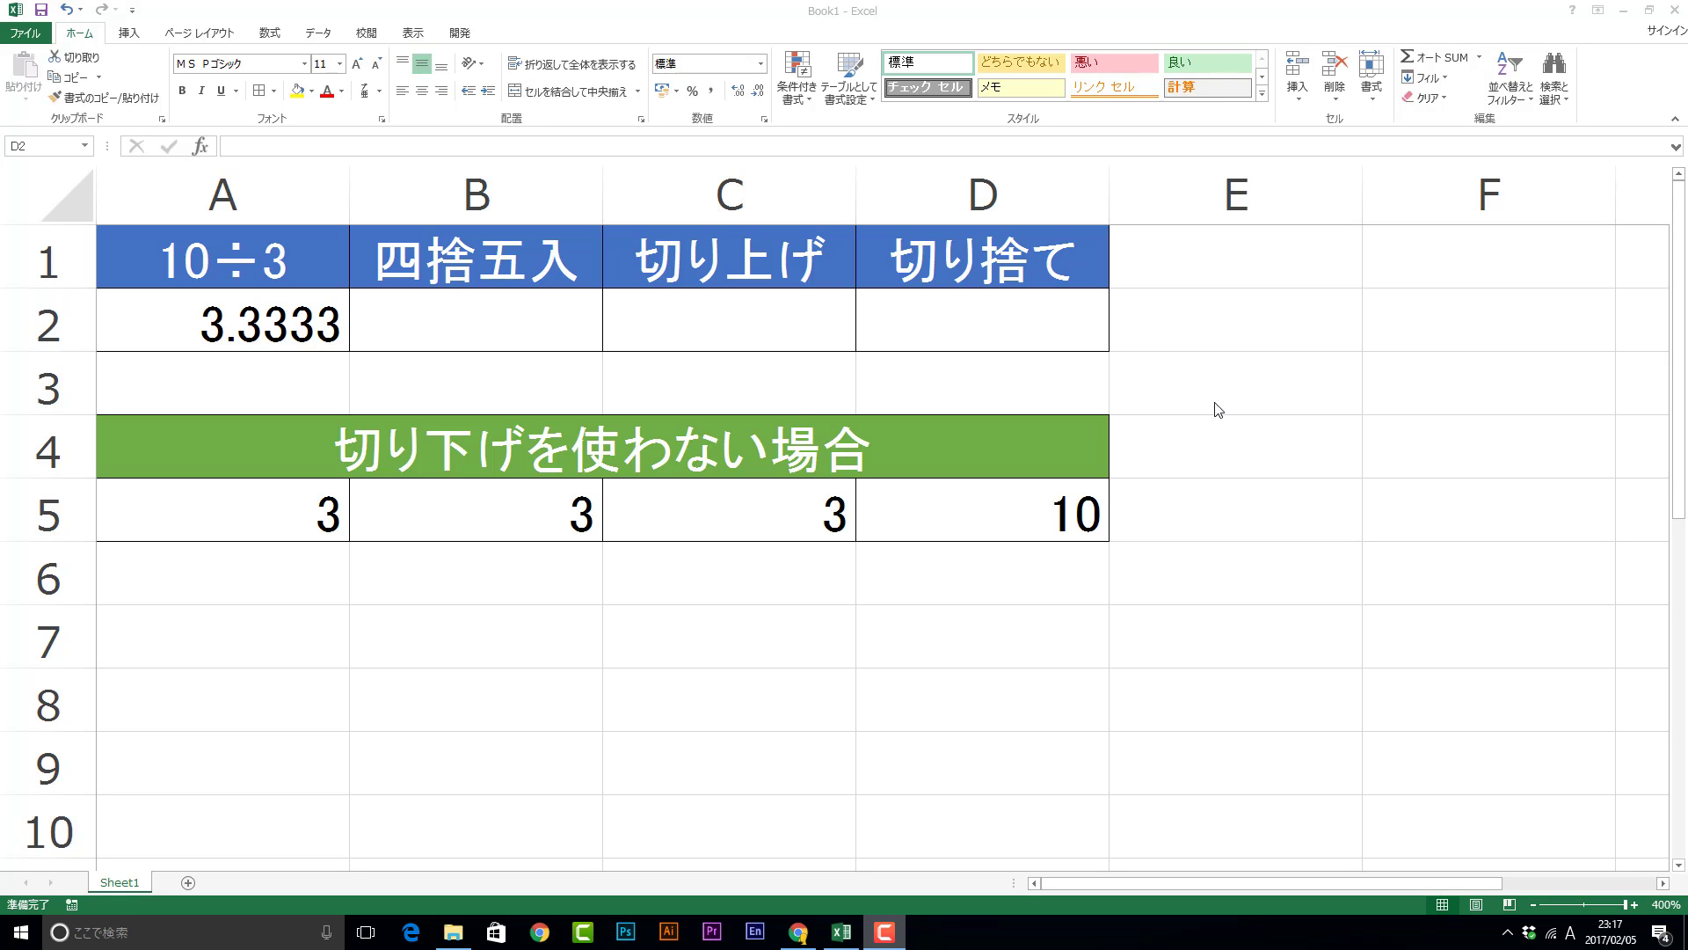
# Inspect the stored values in A5, B5 and C5 and the cells summed by the total in D5.
pyautogui.click(254, 514)
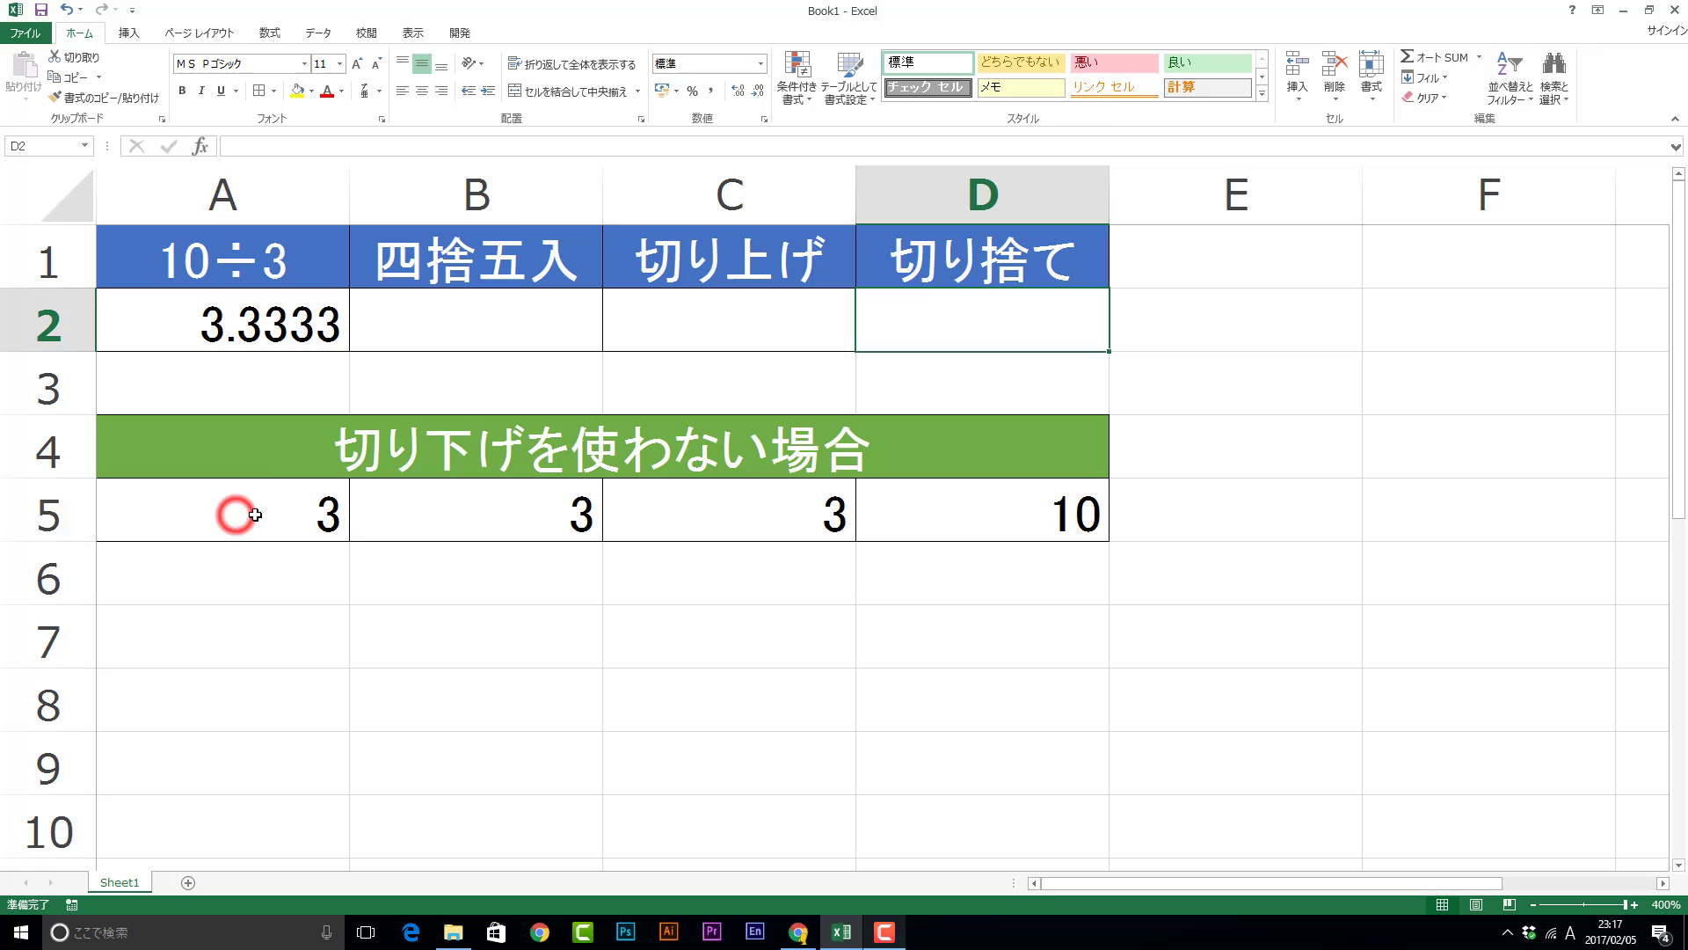
pyautogui.click(479, 514)
pyautogui.click(796, 515)
pyautogui.click(1072, 526)
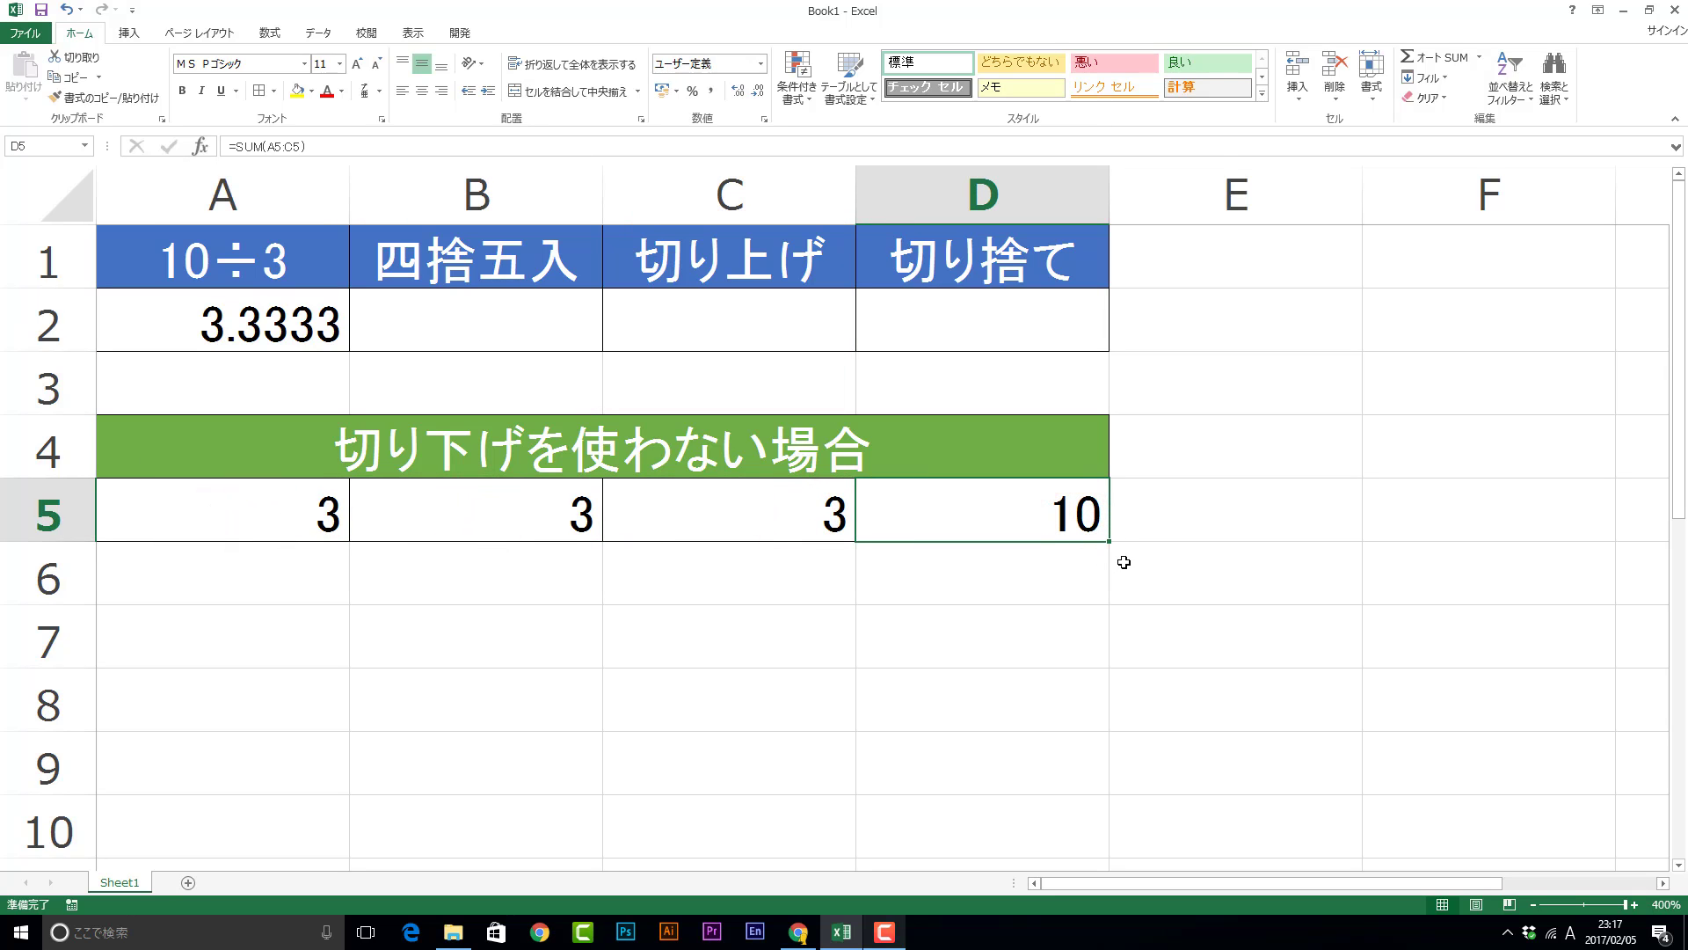
pyautogui.press('F2')
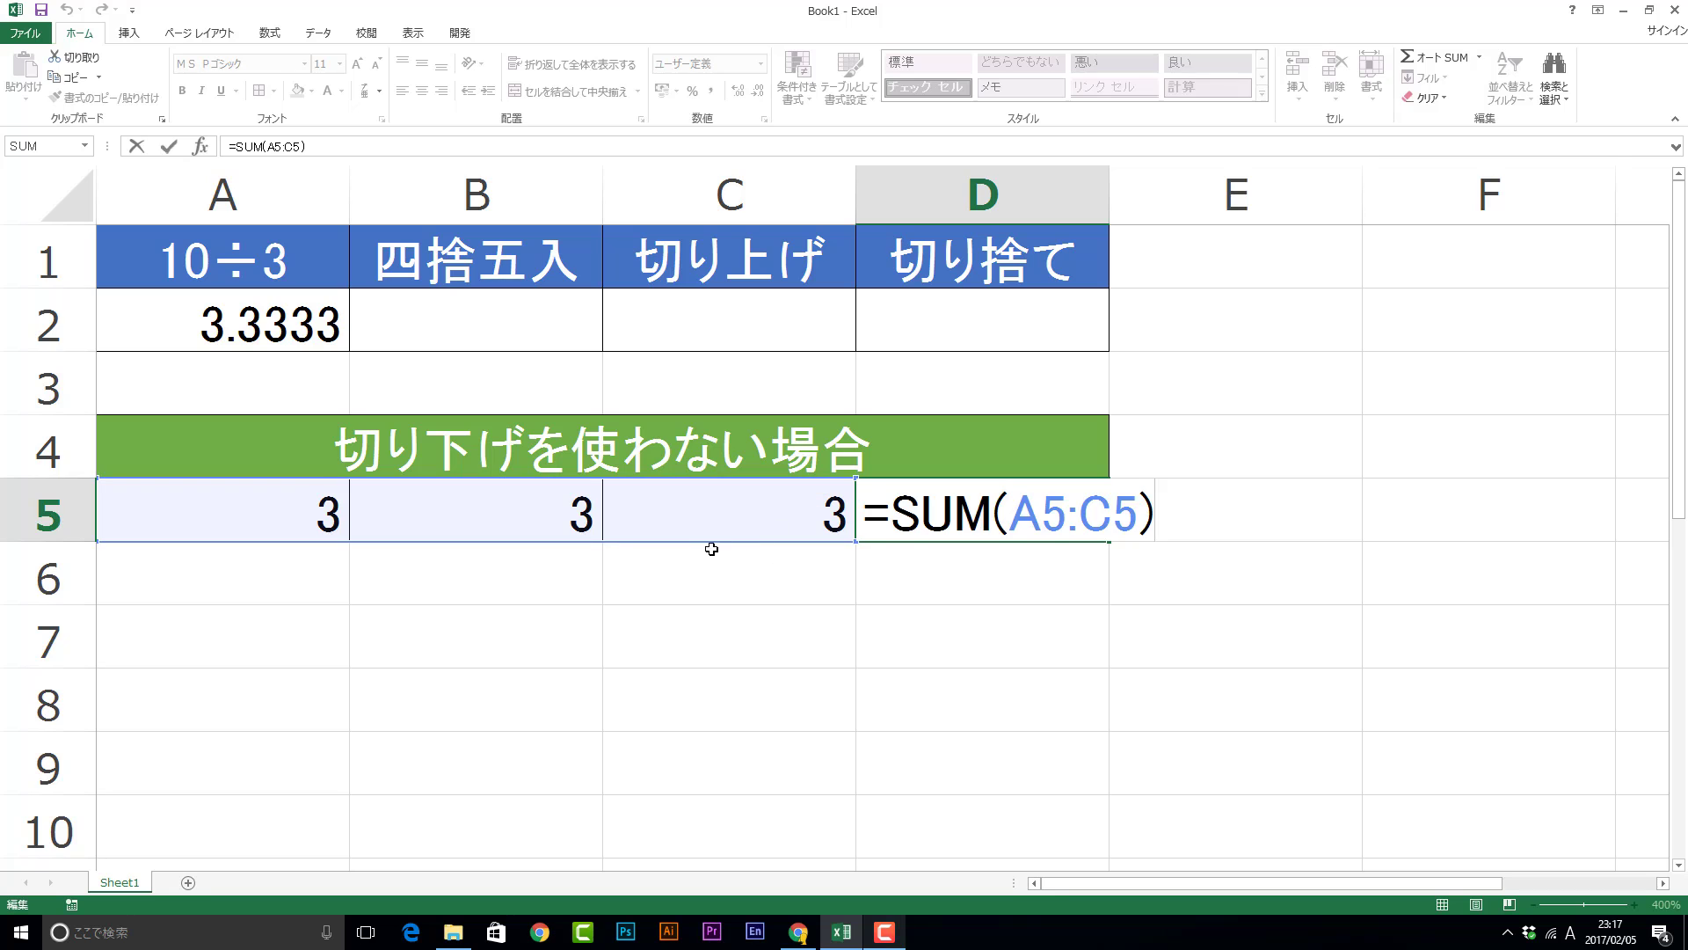
pyautogui.press('Escape')
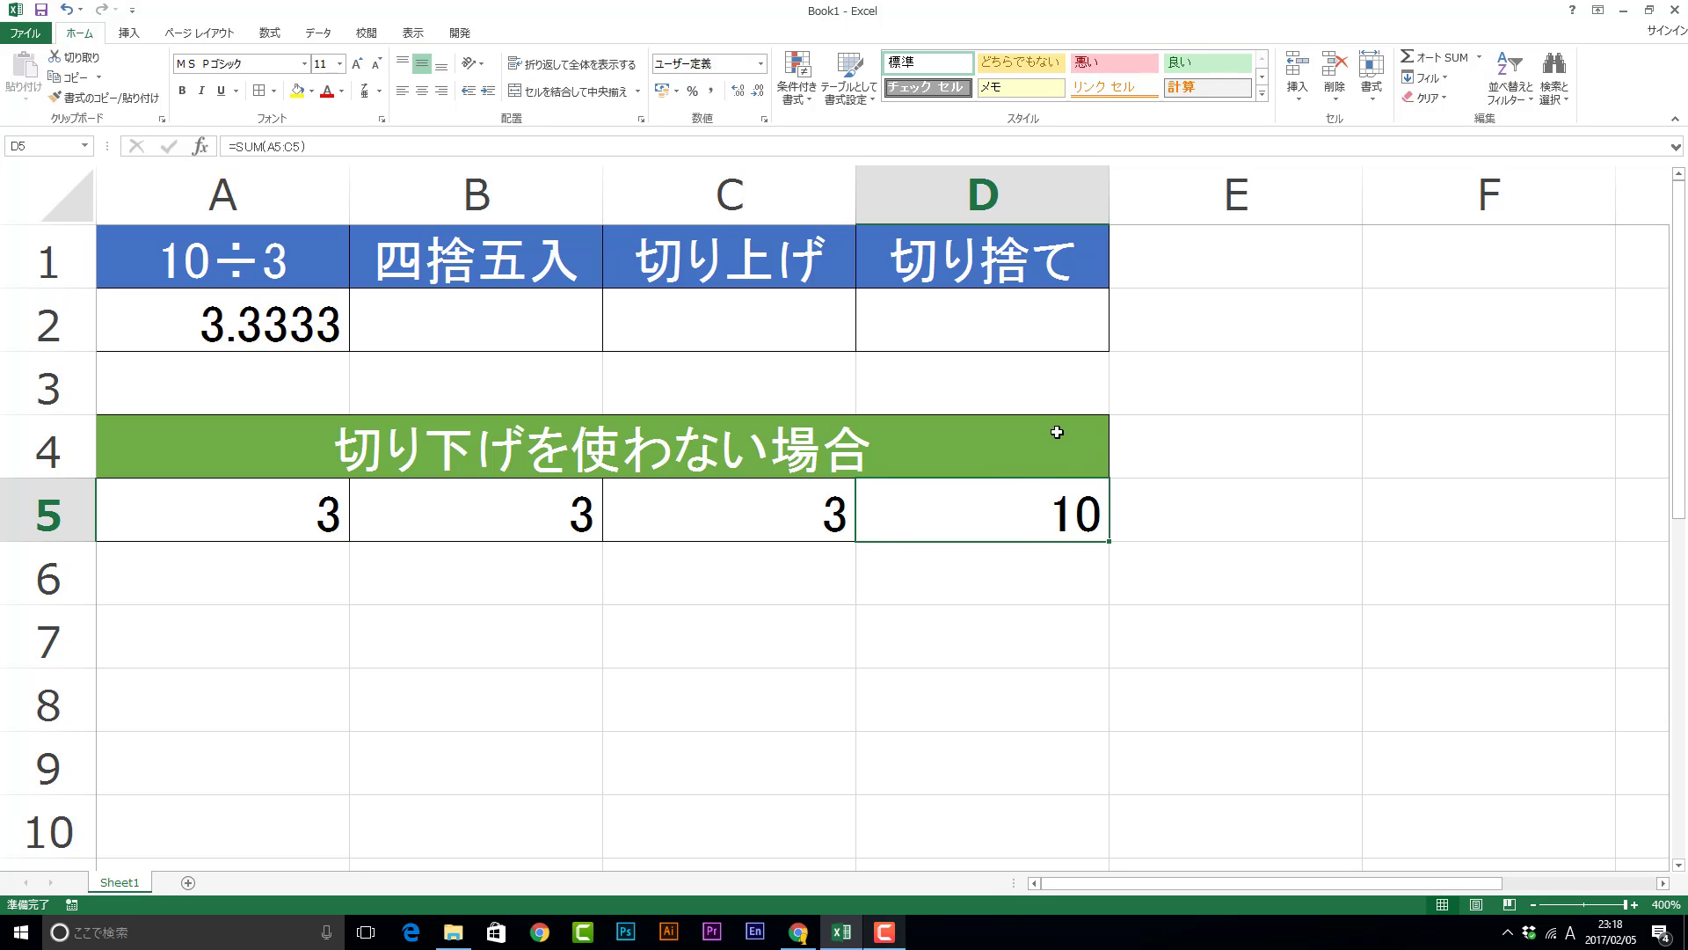
# Reveal the full values 3.33, 3.33 and 3.34 in A5:C5, then recheck the D5 SUM formula.
pyautogui.click(268, 521)
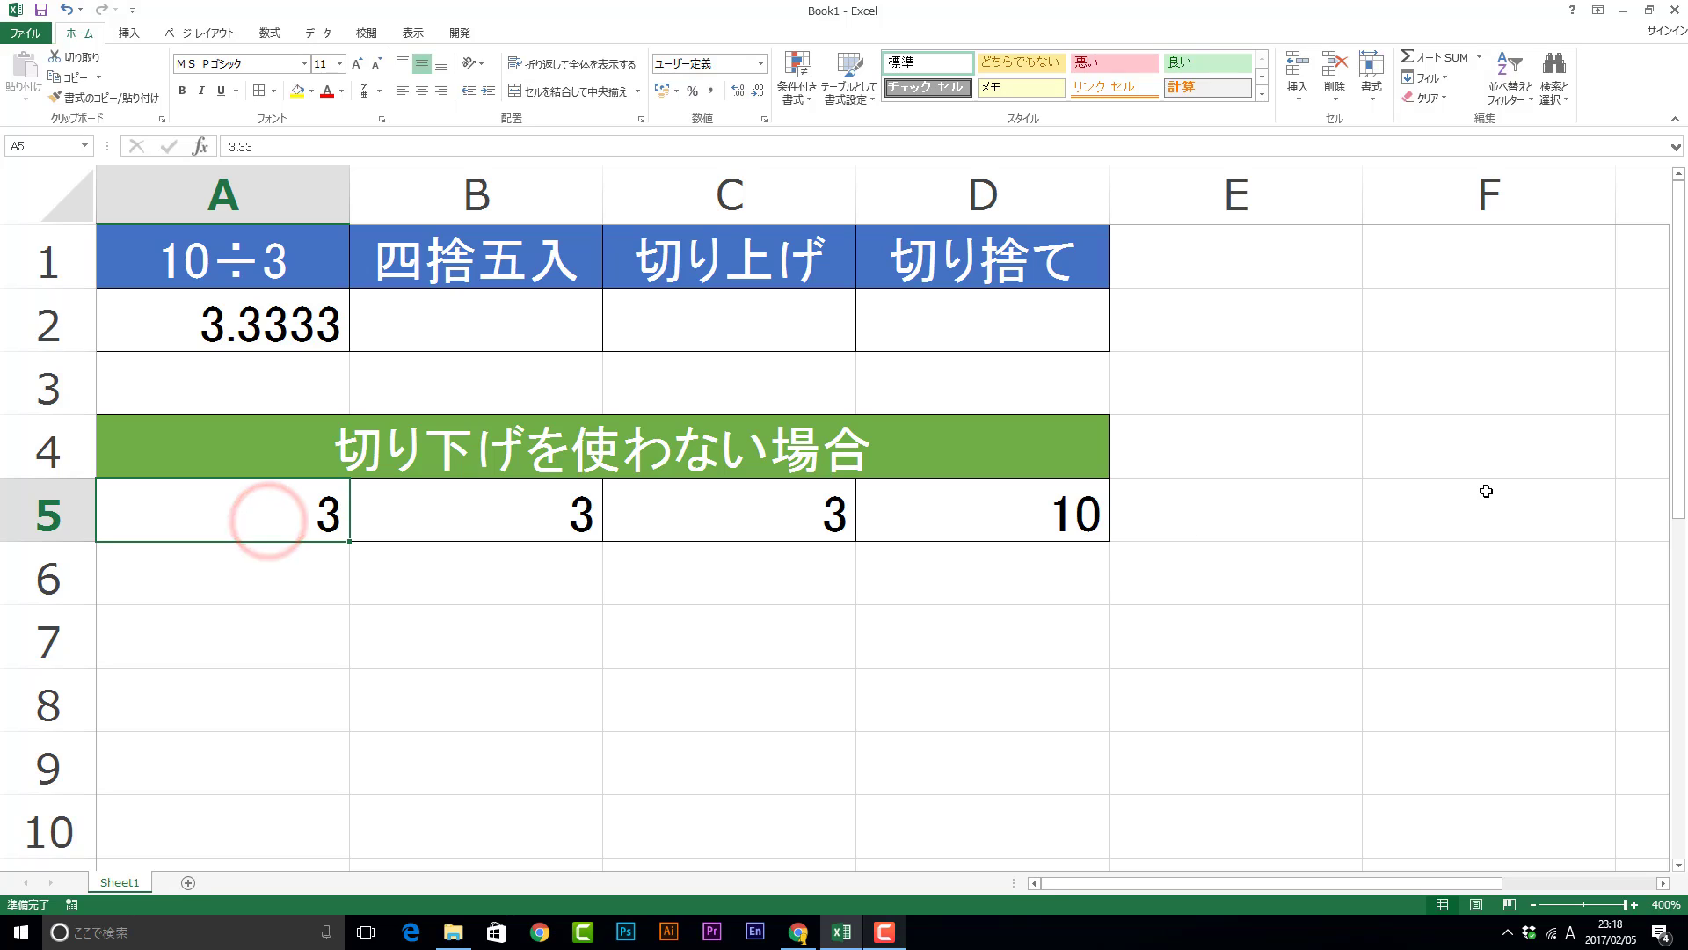
pyautogui.press('F2')
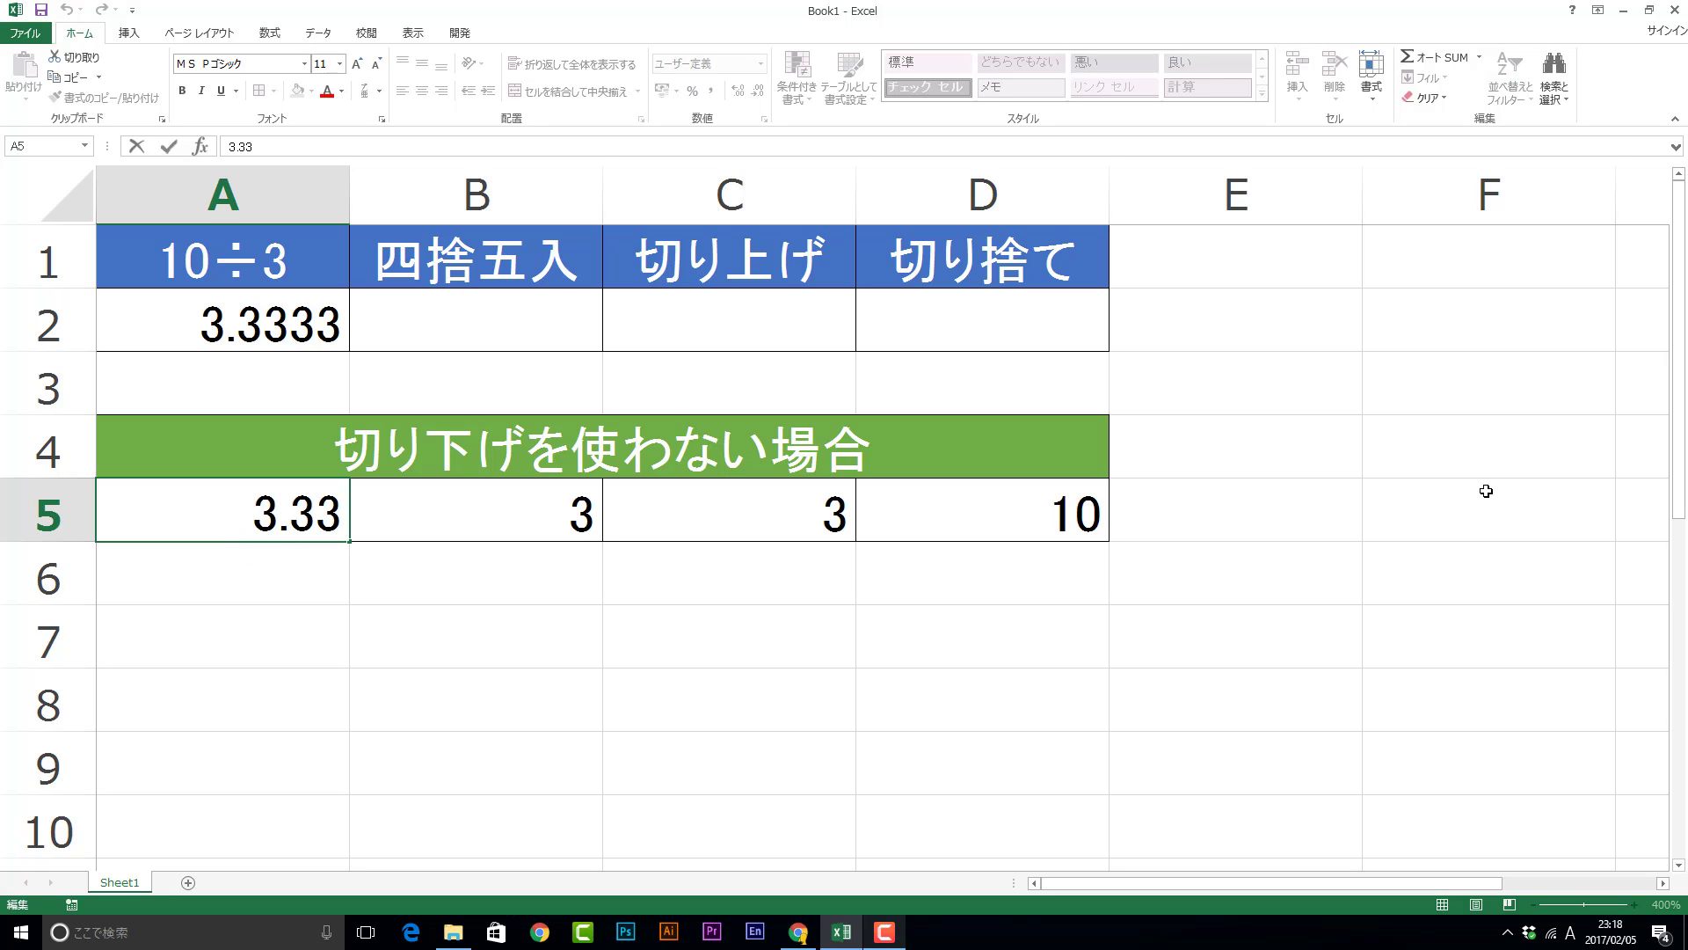
pyautogui.press('Tab')
pyautogui.press('F2')
pyautogui.press('Tab')
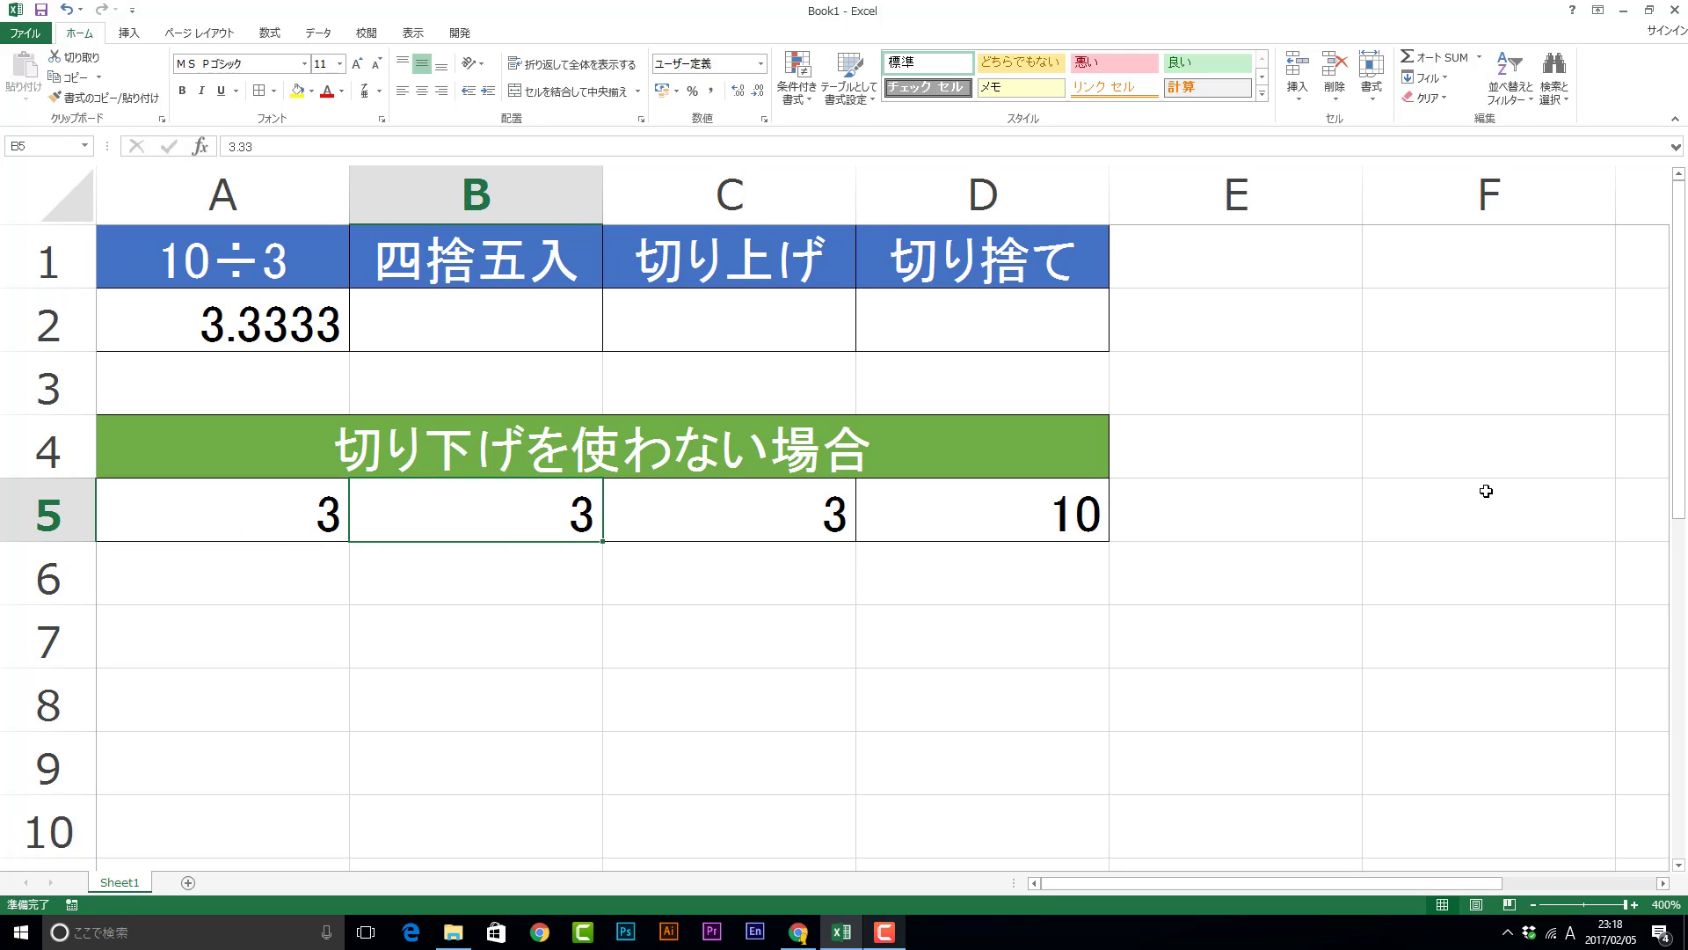
pyautogui.press('F2')
pyautogui.press('Escape')
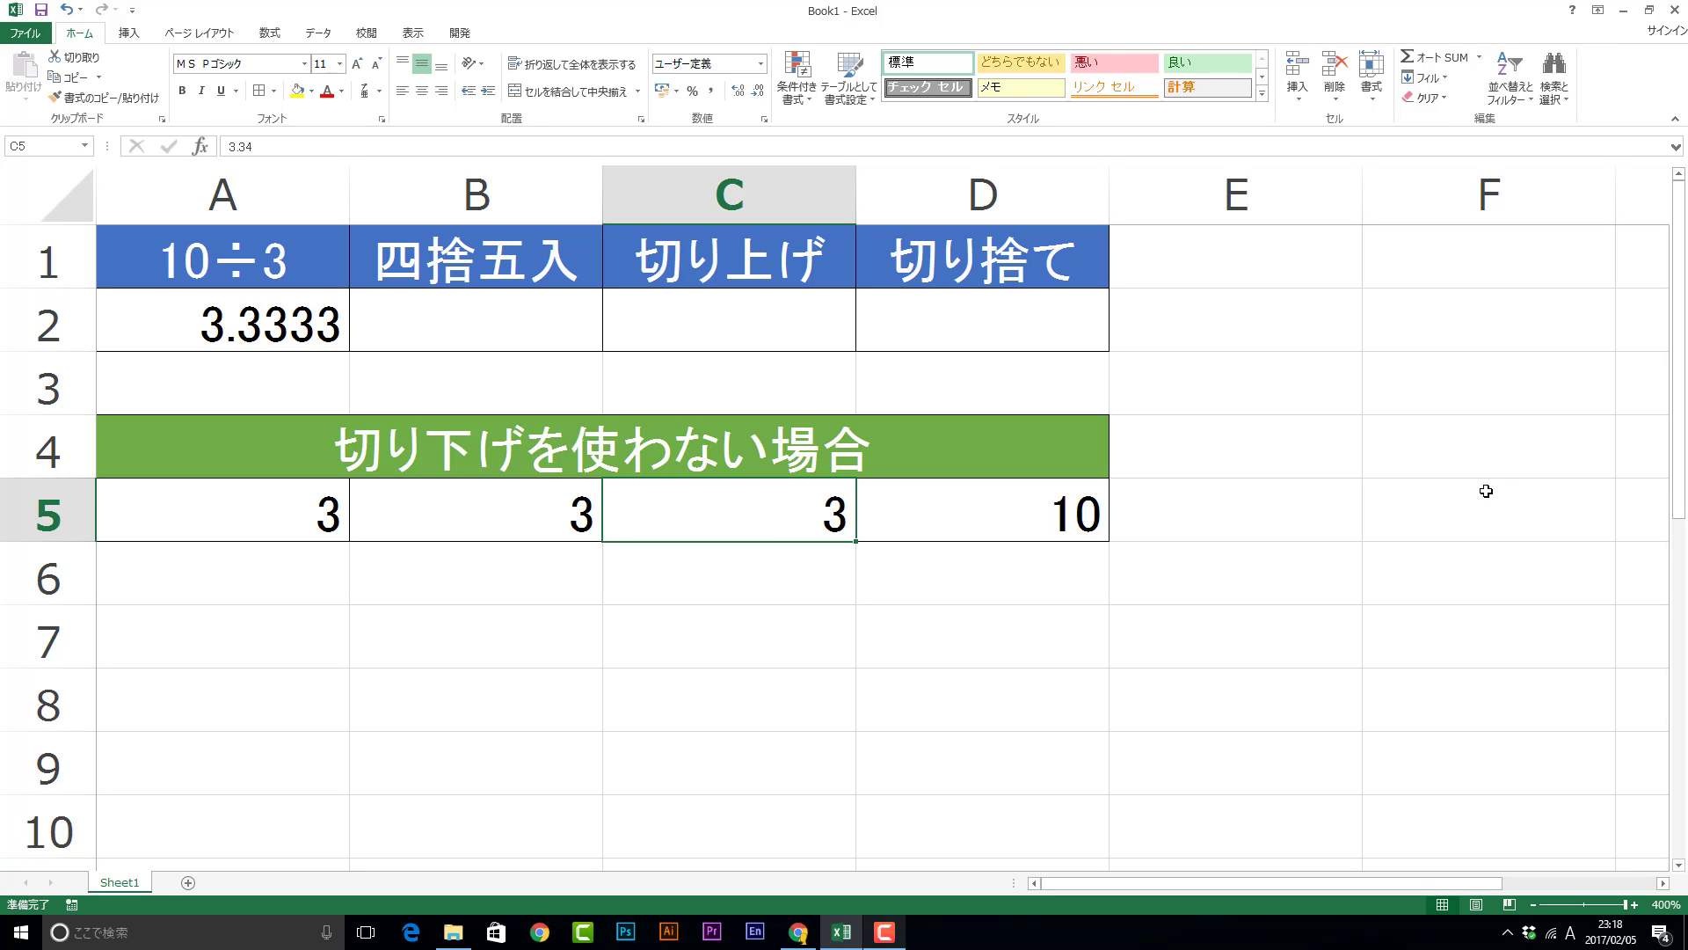
pyautogui.click(1021, 530)
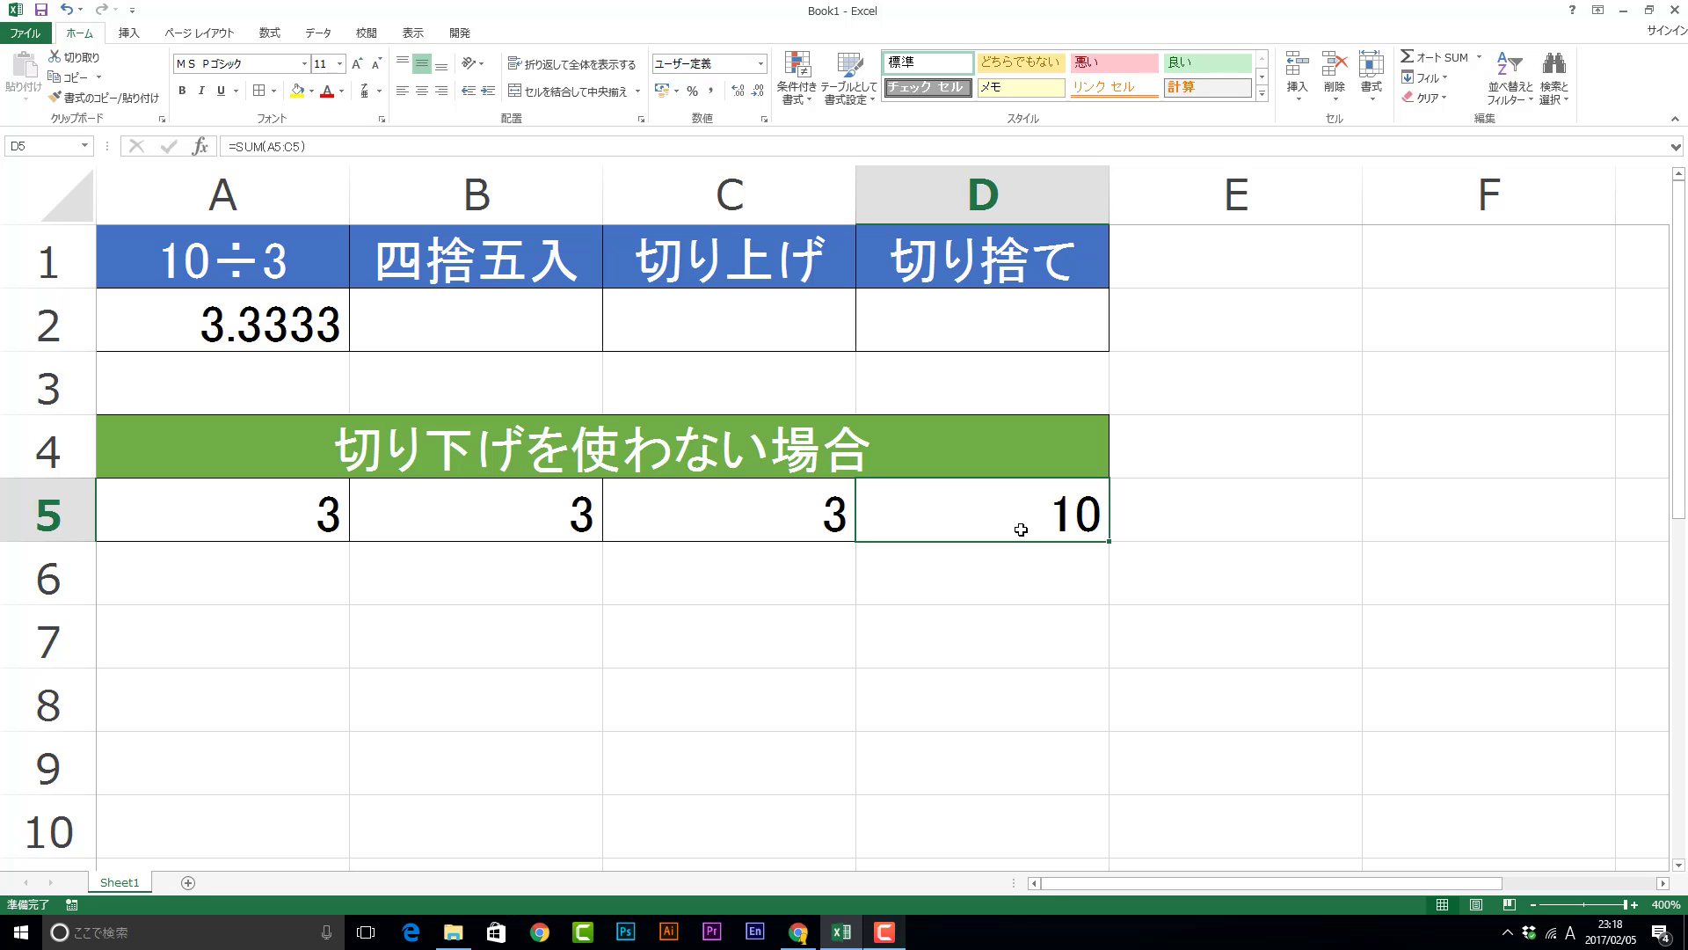
pyautogui.click(743, 515)
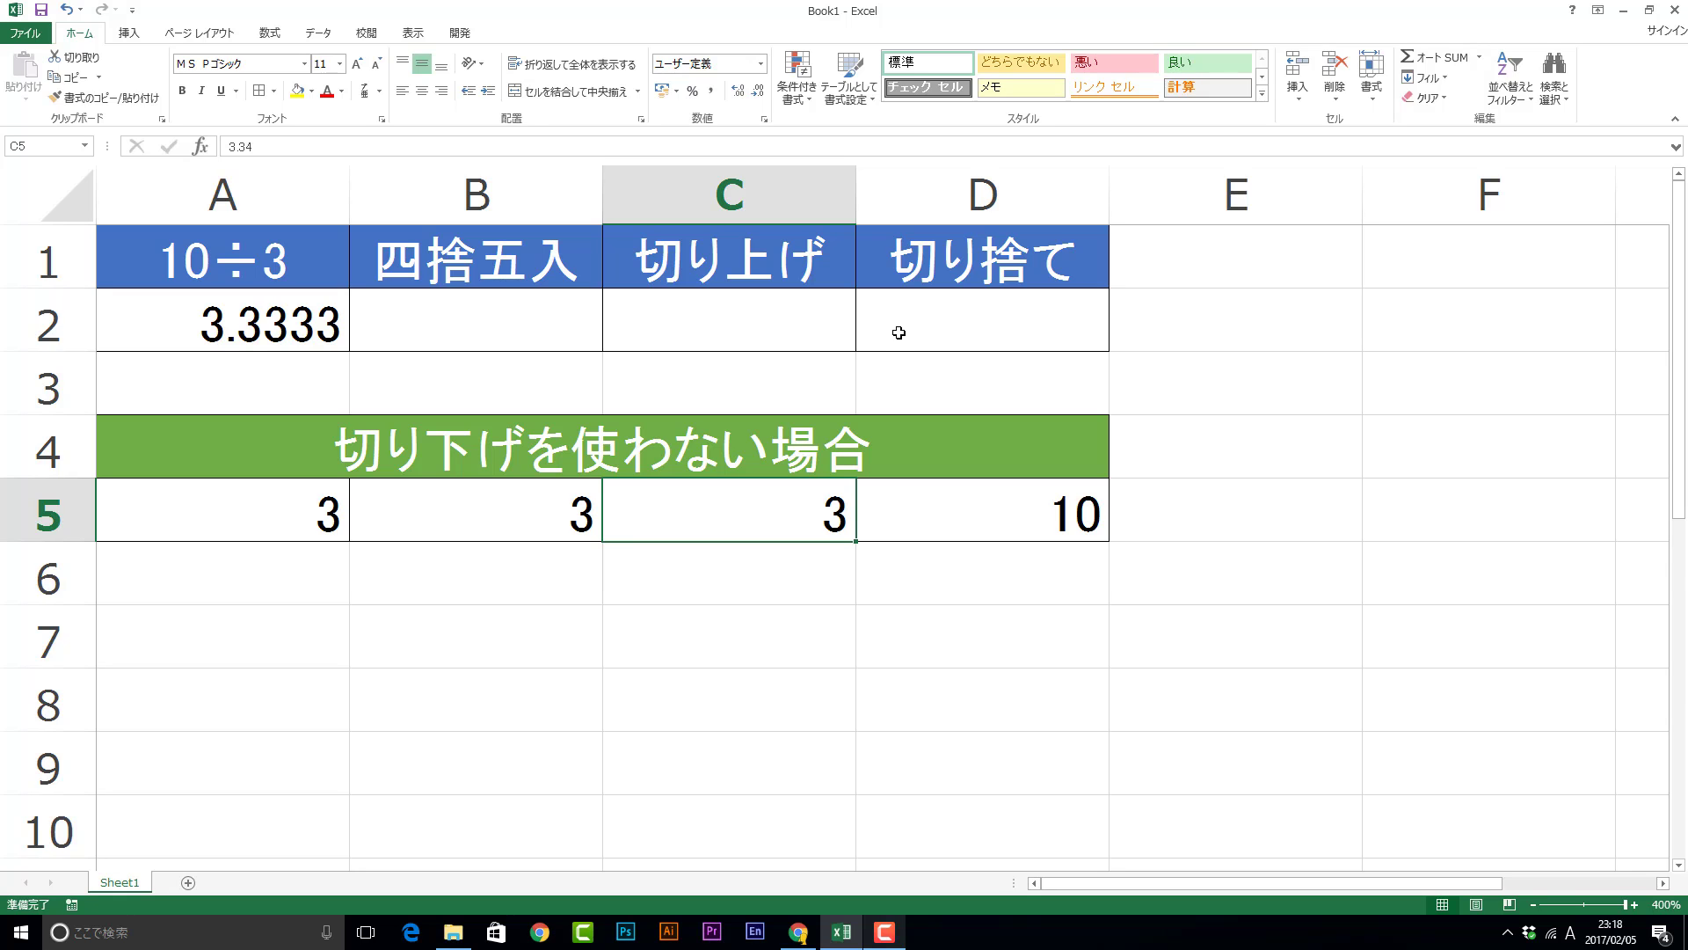
# In D2 under 切り捨て, autocomplete =roundd into =ROUNDDOWN( with no arguments yet.
pyautogui.click(899, 333)
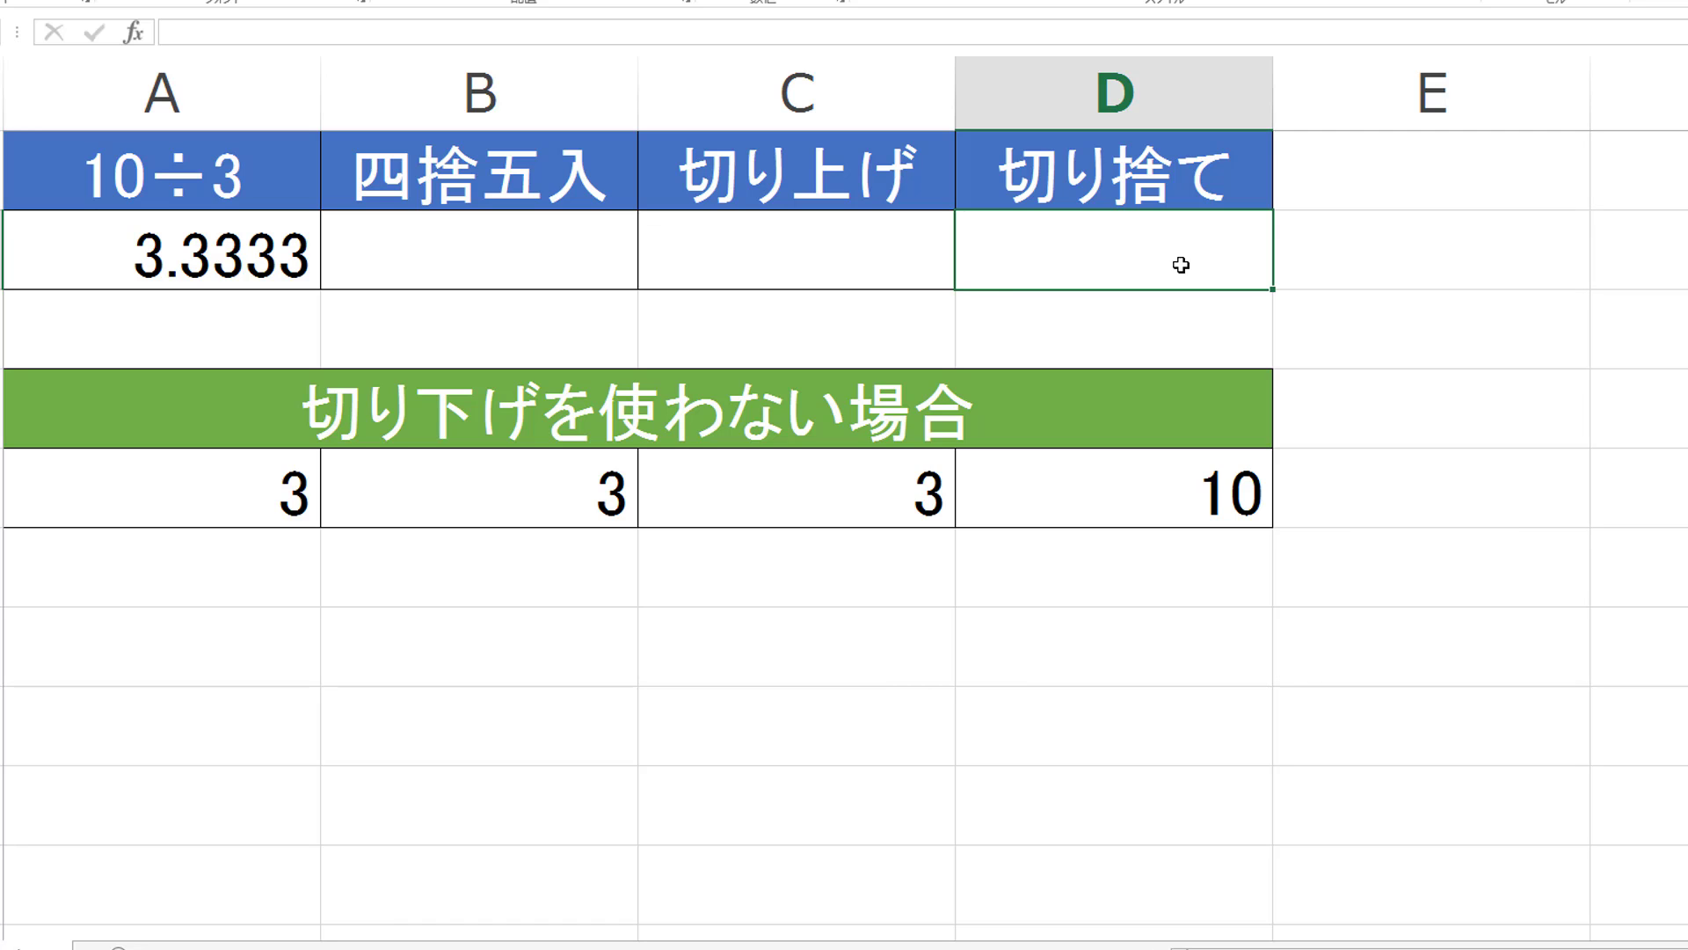
pyautogui.write('=')
pyautogui.write('round')
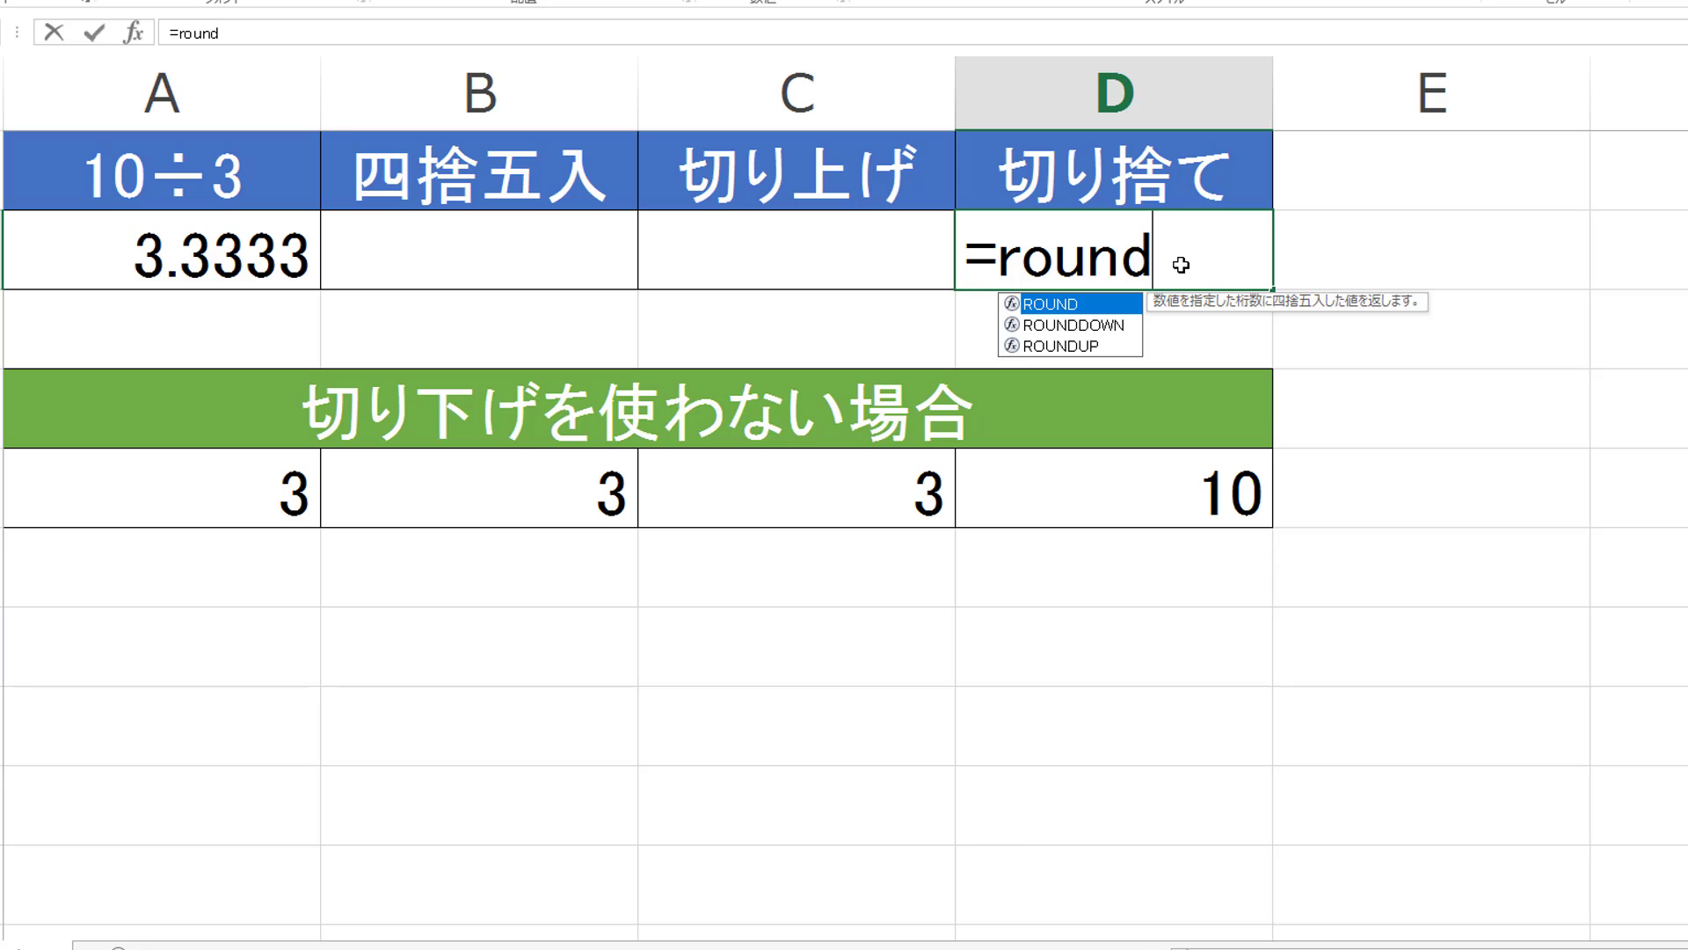
pyautogui.write('d')
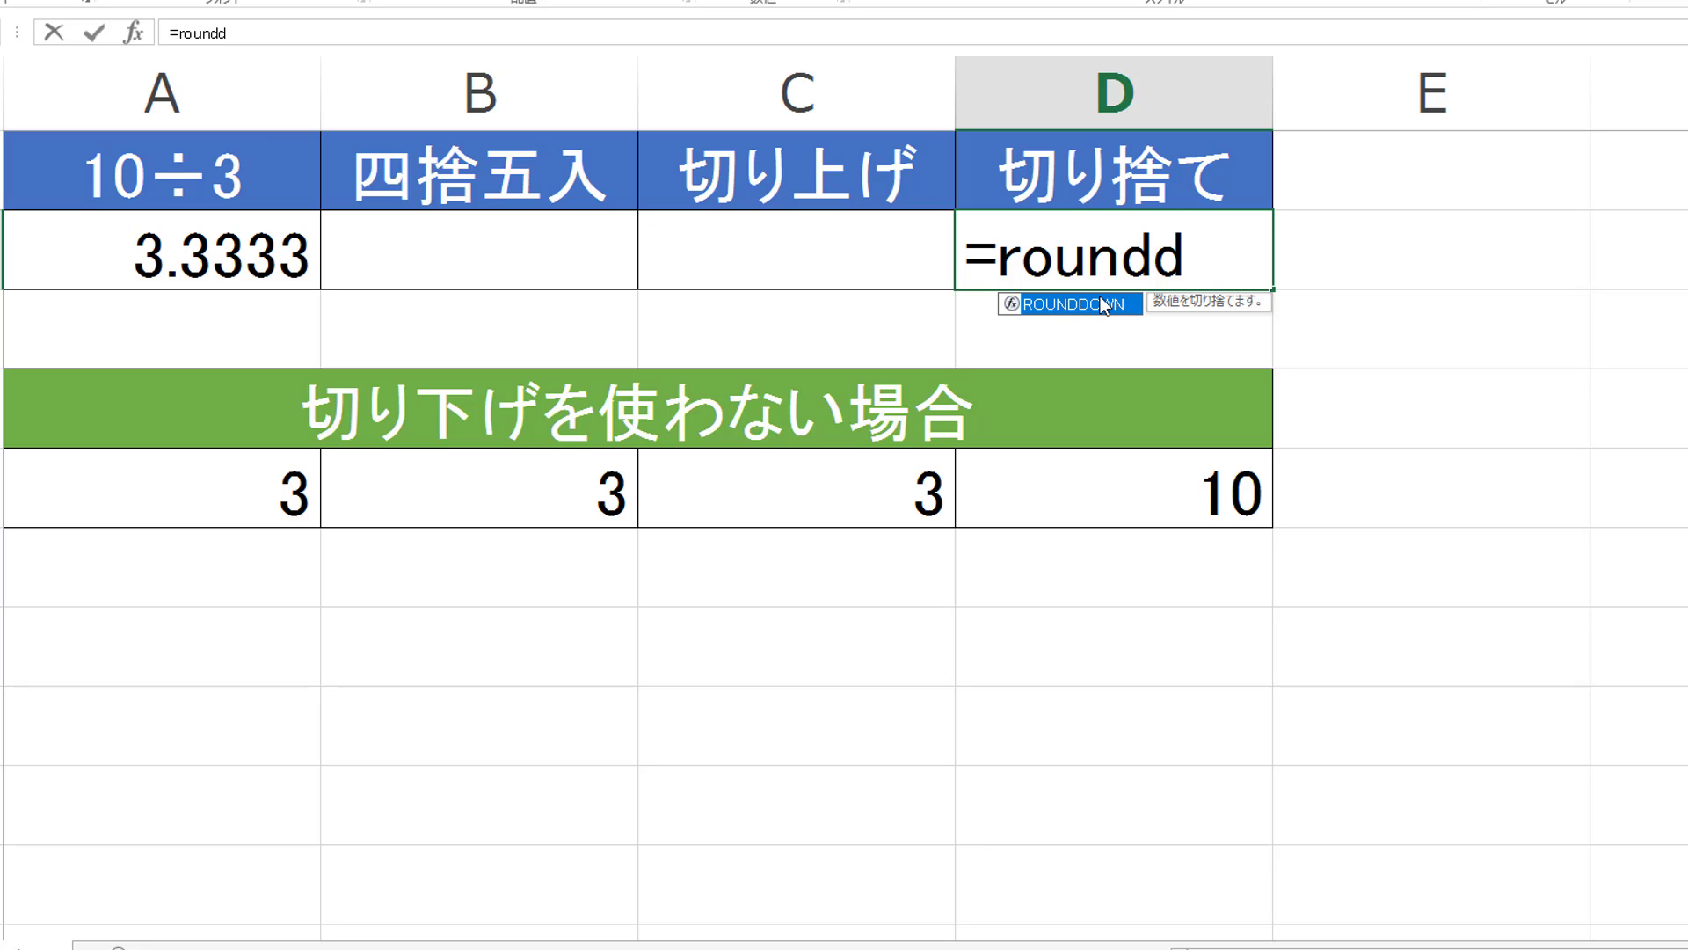
pyautogui.press('Tab')
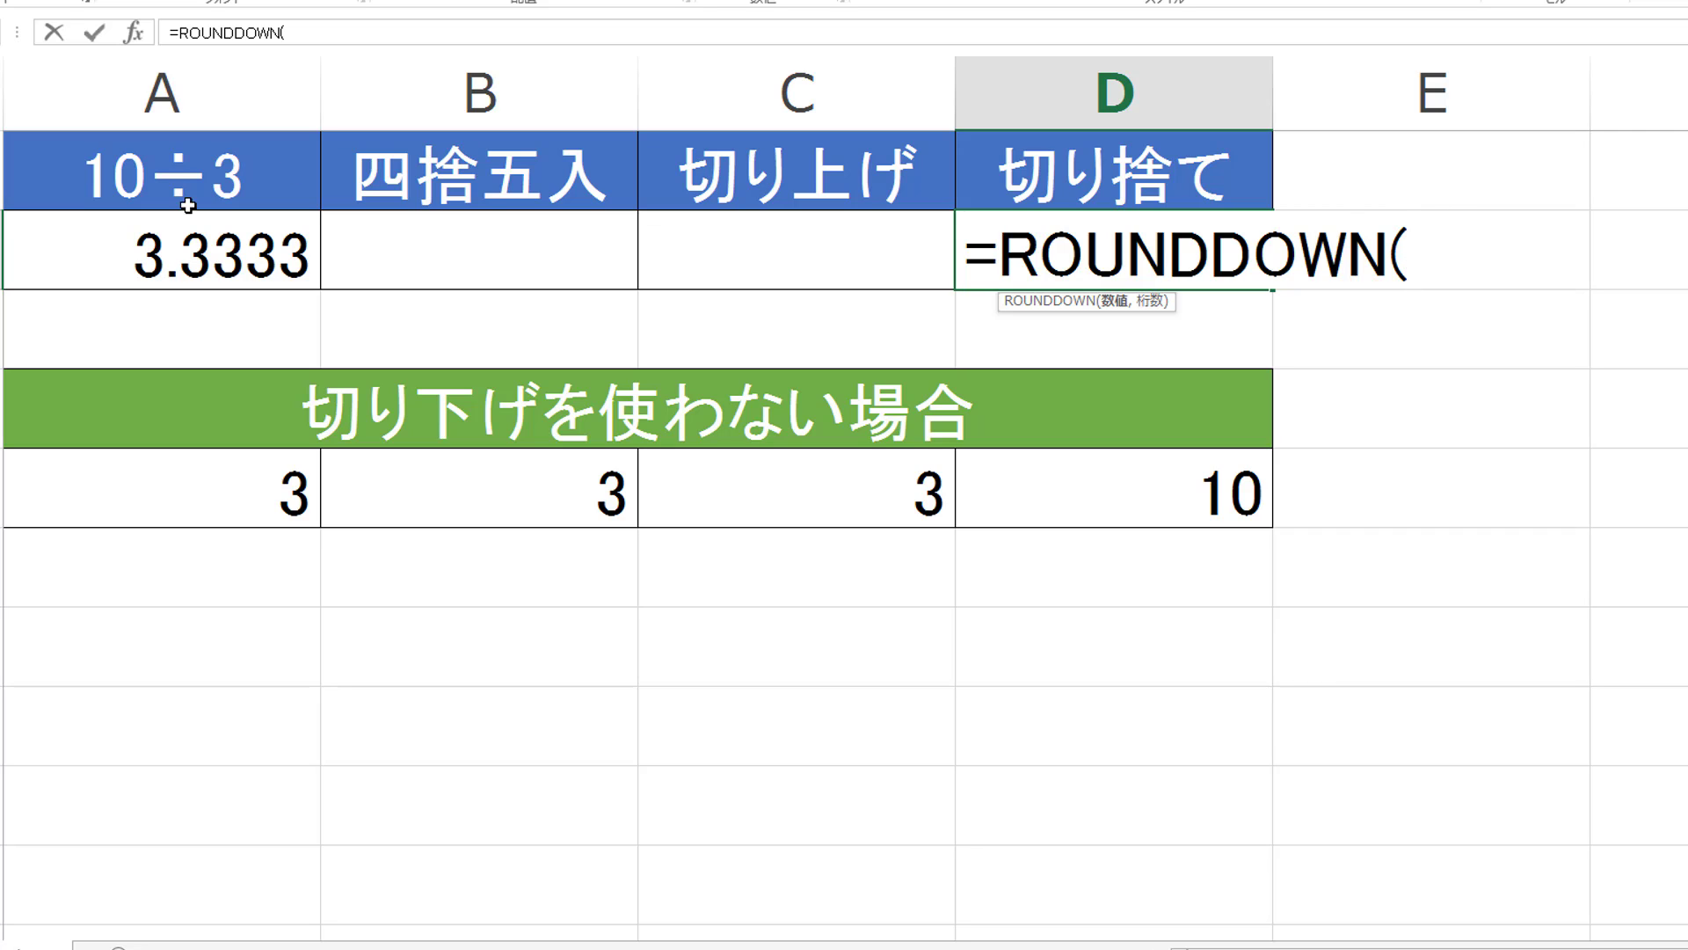
# Complete D2's formula as =ROUNDDOWN(A2,2) so it shows 3.33.
pyautogui.click(163, 253)
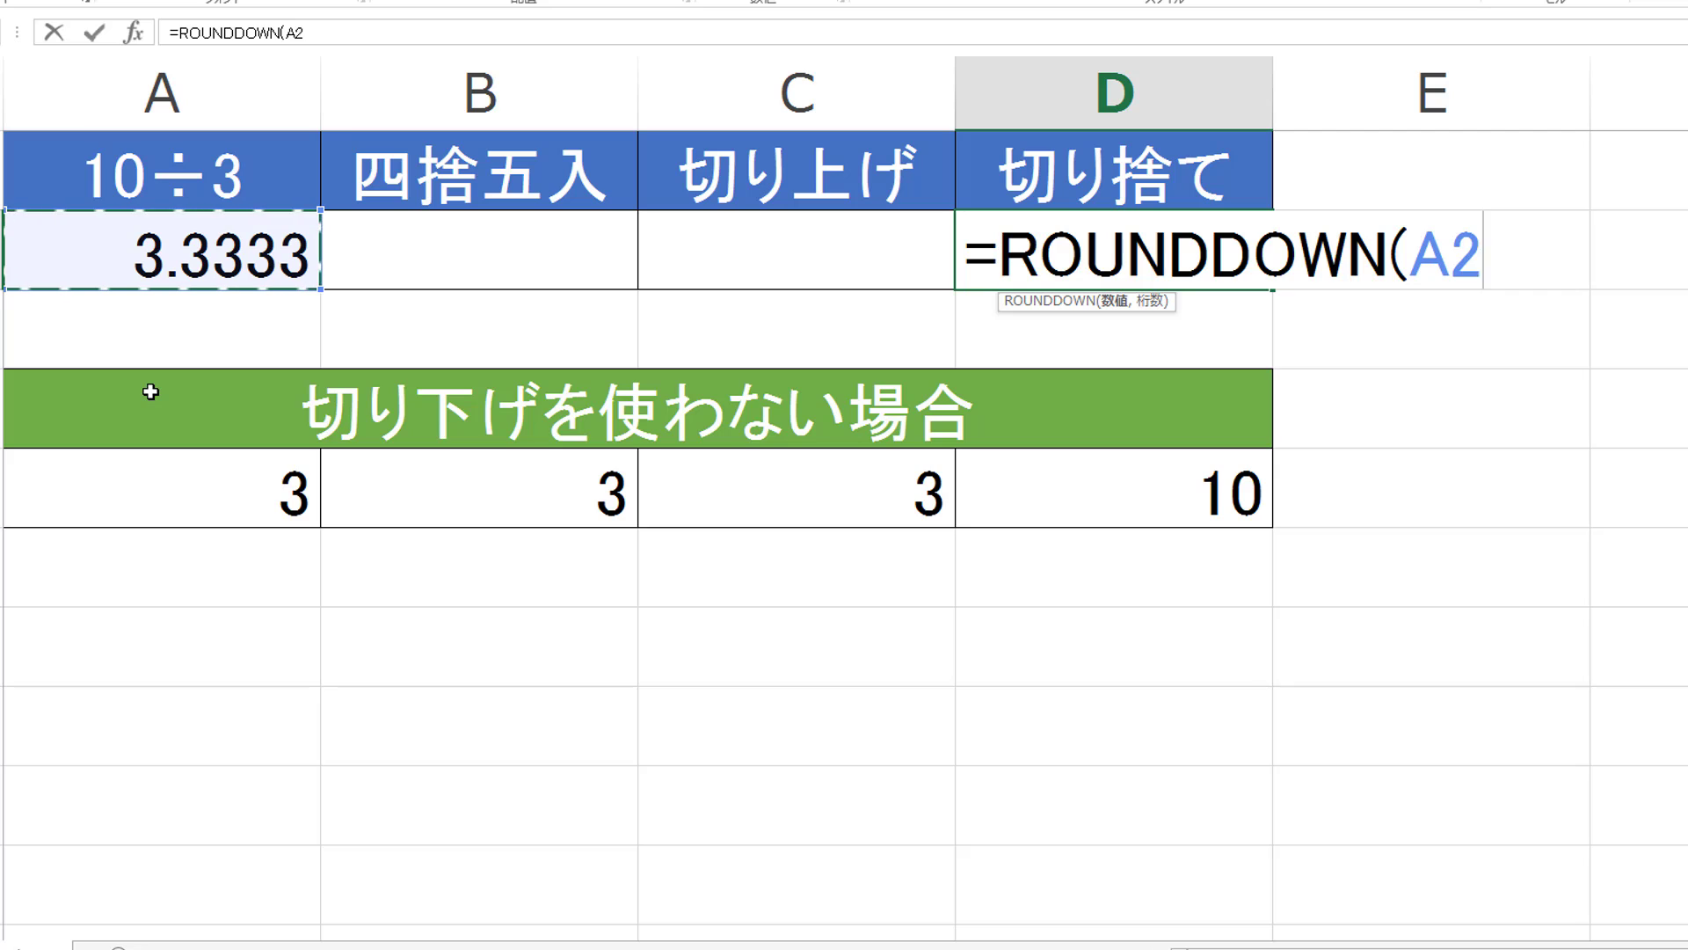
pyautogui.write(',')
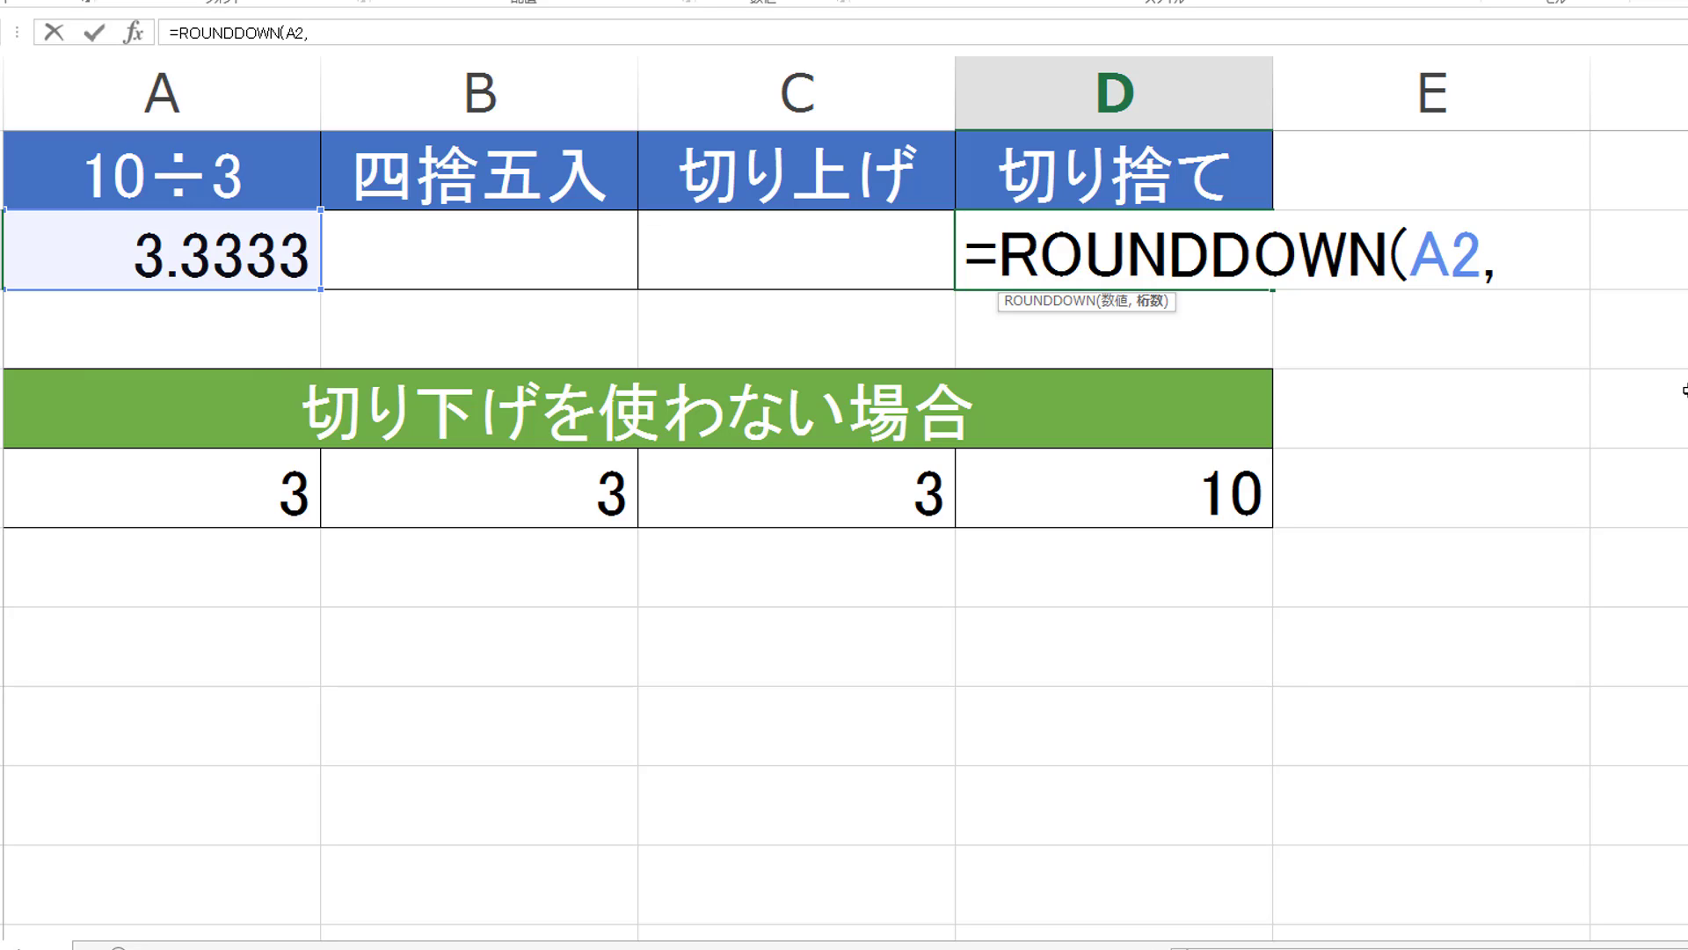
pyautogui.write('2')
pyautogui.press('Return')
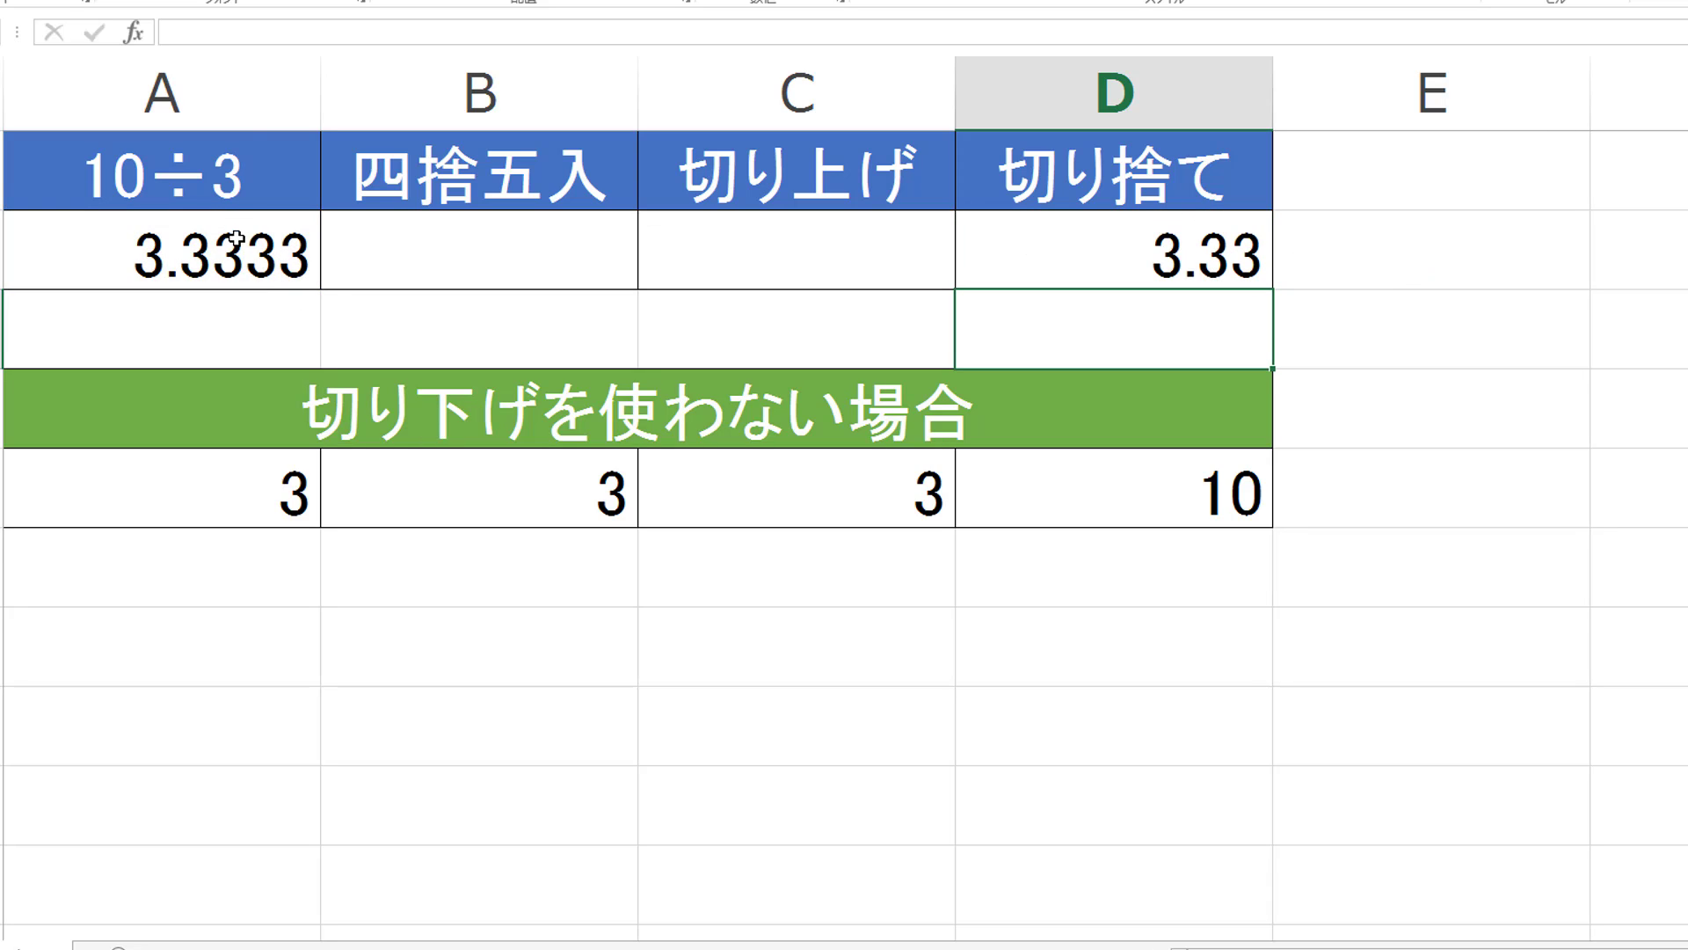
# Change D2's digits argument from 2 to 1 so it shows 3.3.
pyautogui.click(1179, 256)
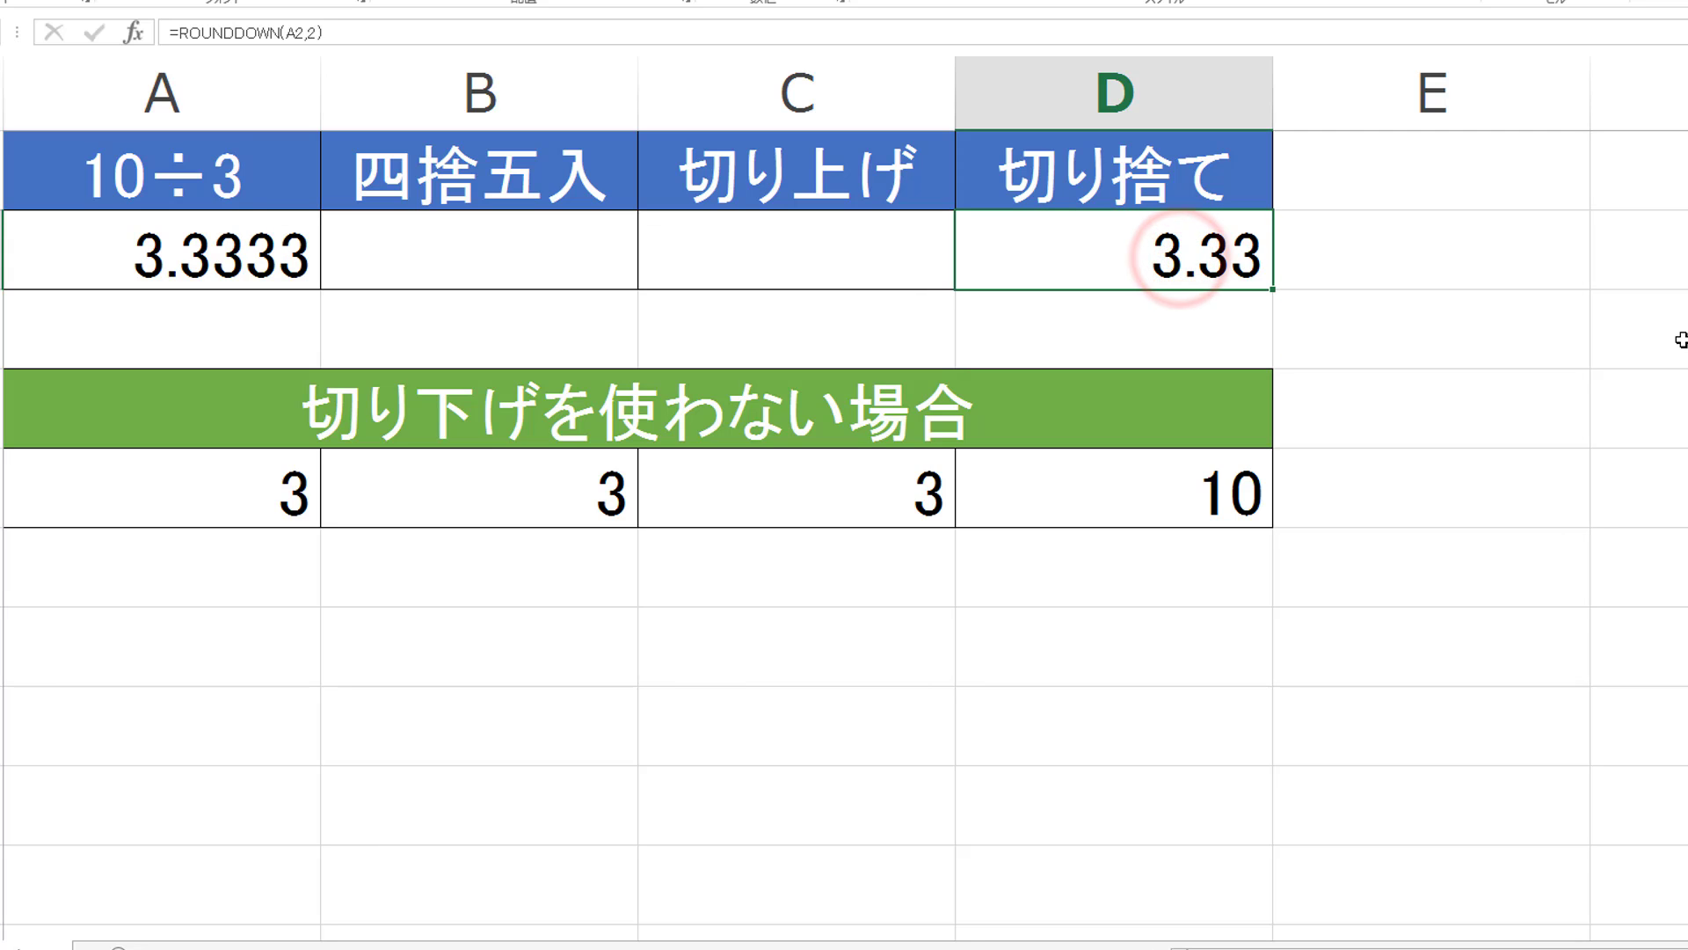
pyautogui.press('F2')
pyautogui.click(1534, 263)
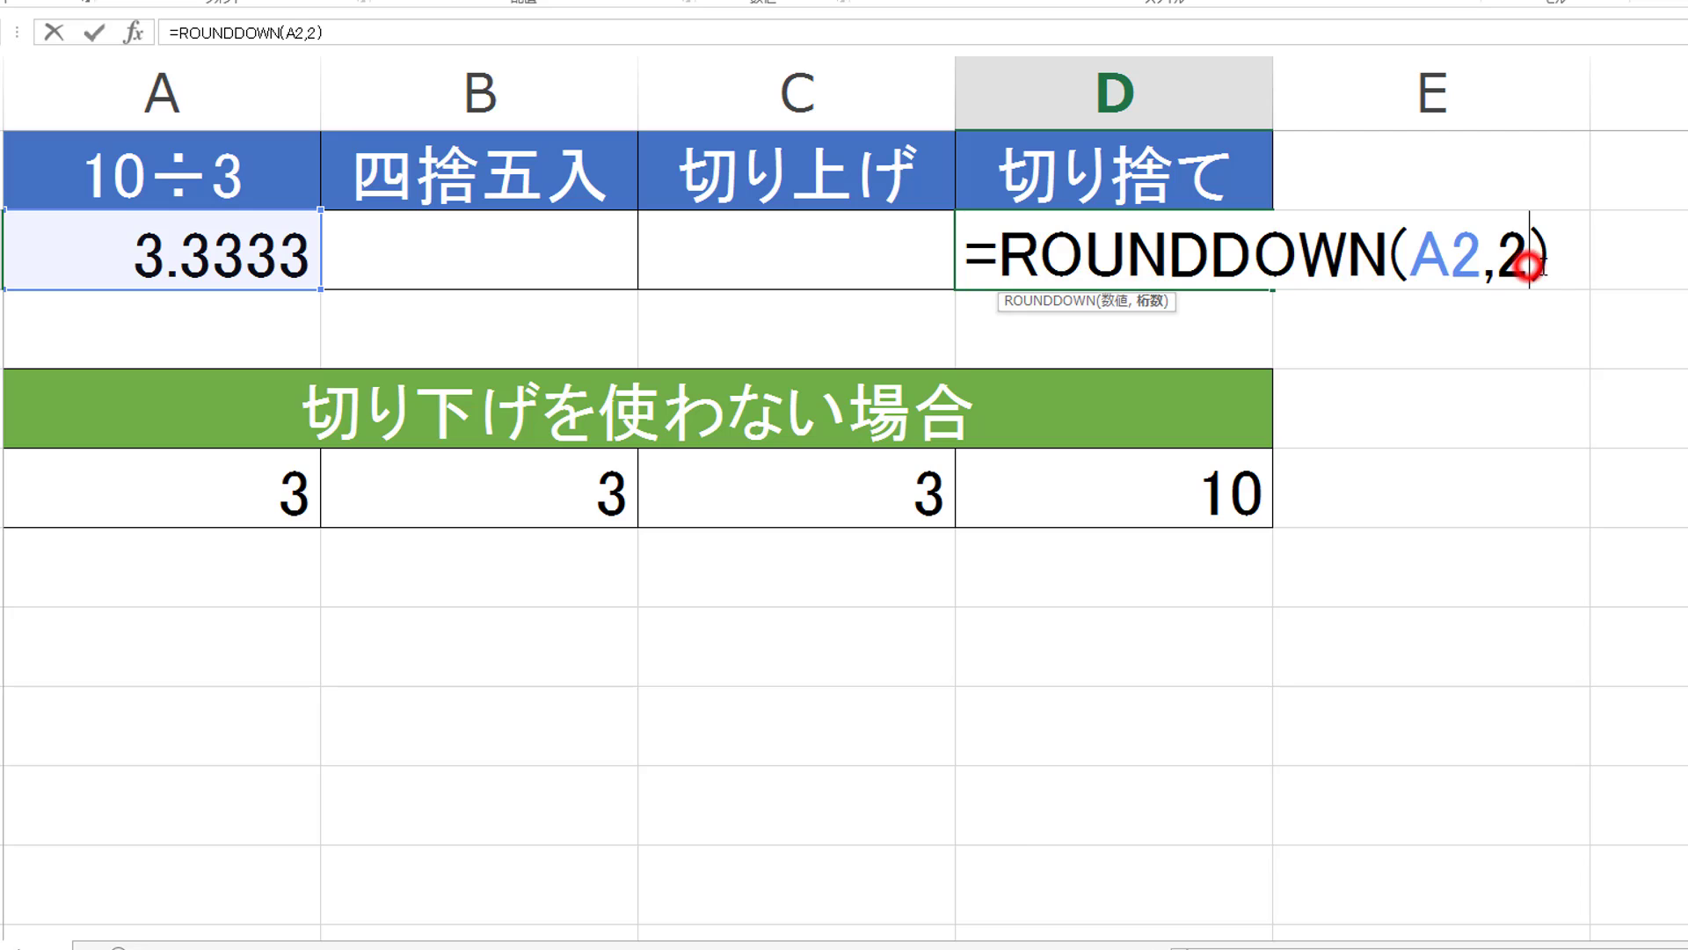
pyautogui.press('BackSpace')
pyautogui.write('1')
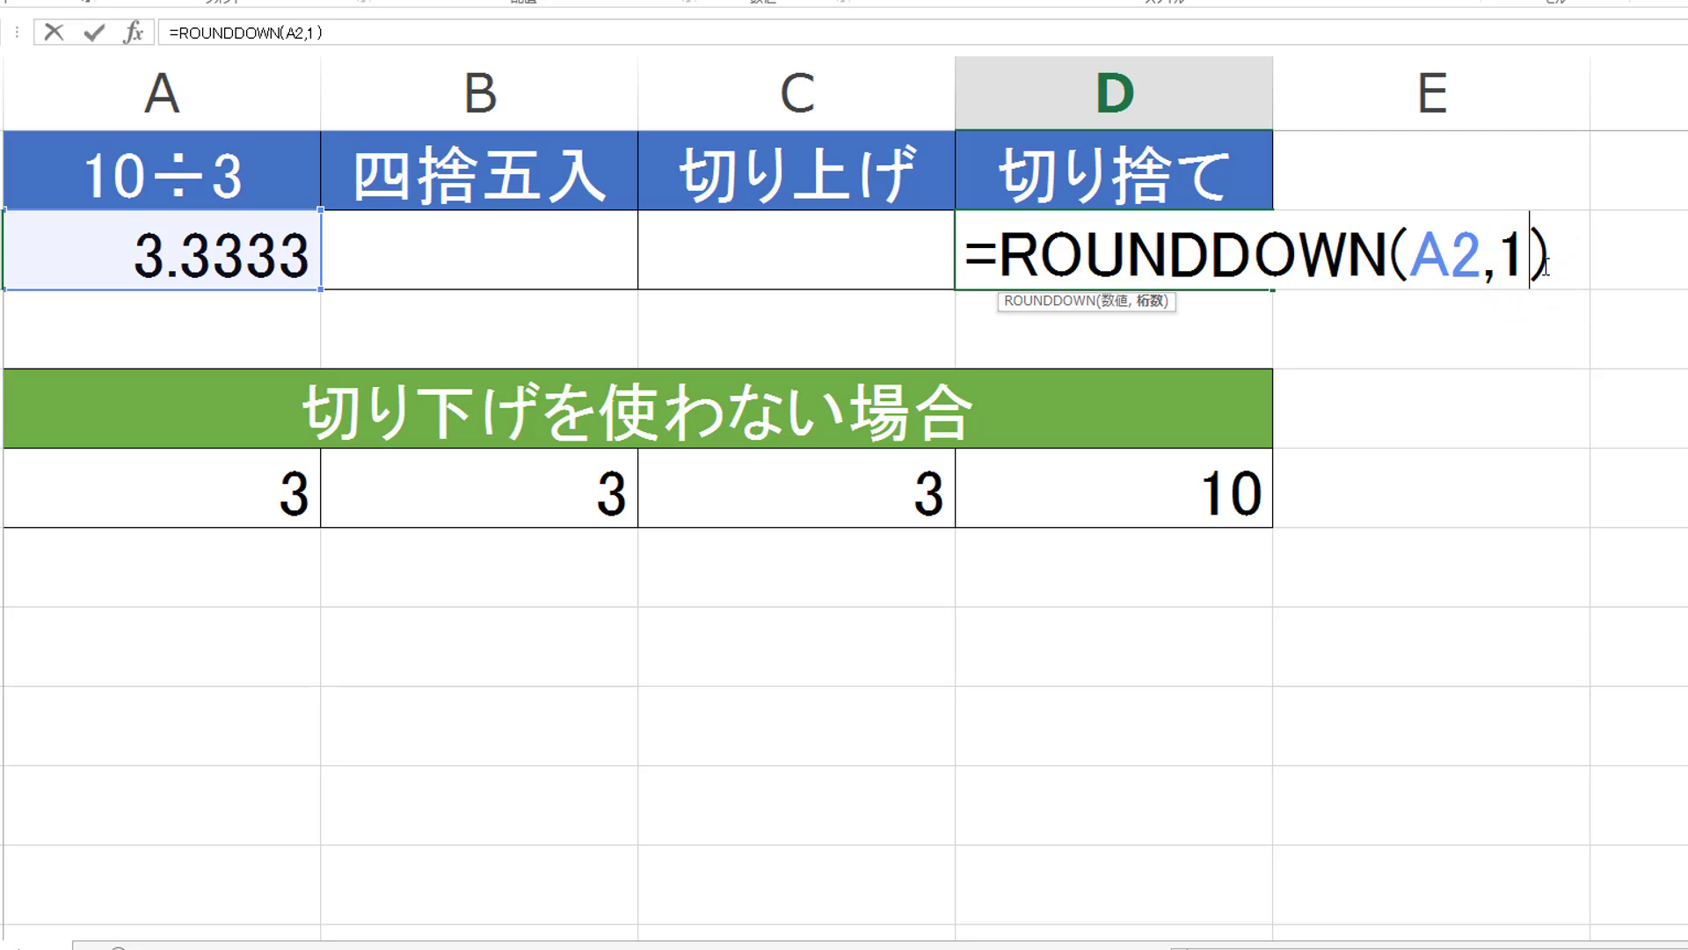
pyautogui.press('Return')
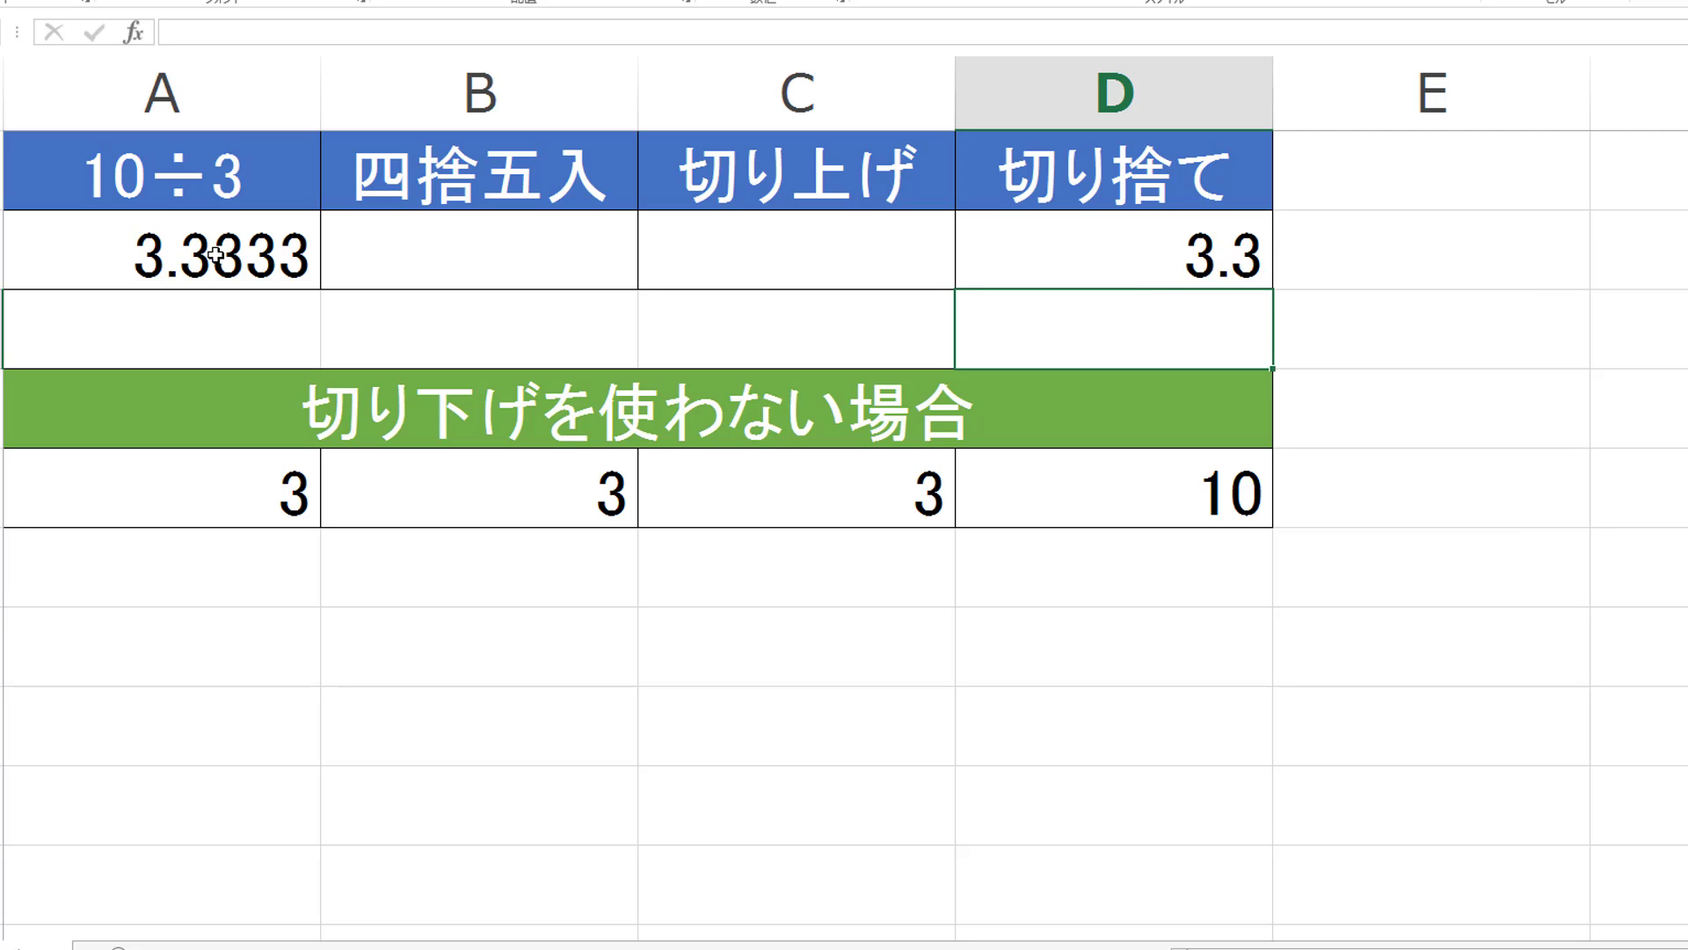
# Change D2's digits argument from 1 to 0 so it shows 3.
pyautogui.click(1099, 281)
pyautogui.doubleClick(1115, 258)
pyautogui.click(1527, 250)
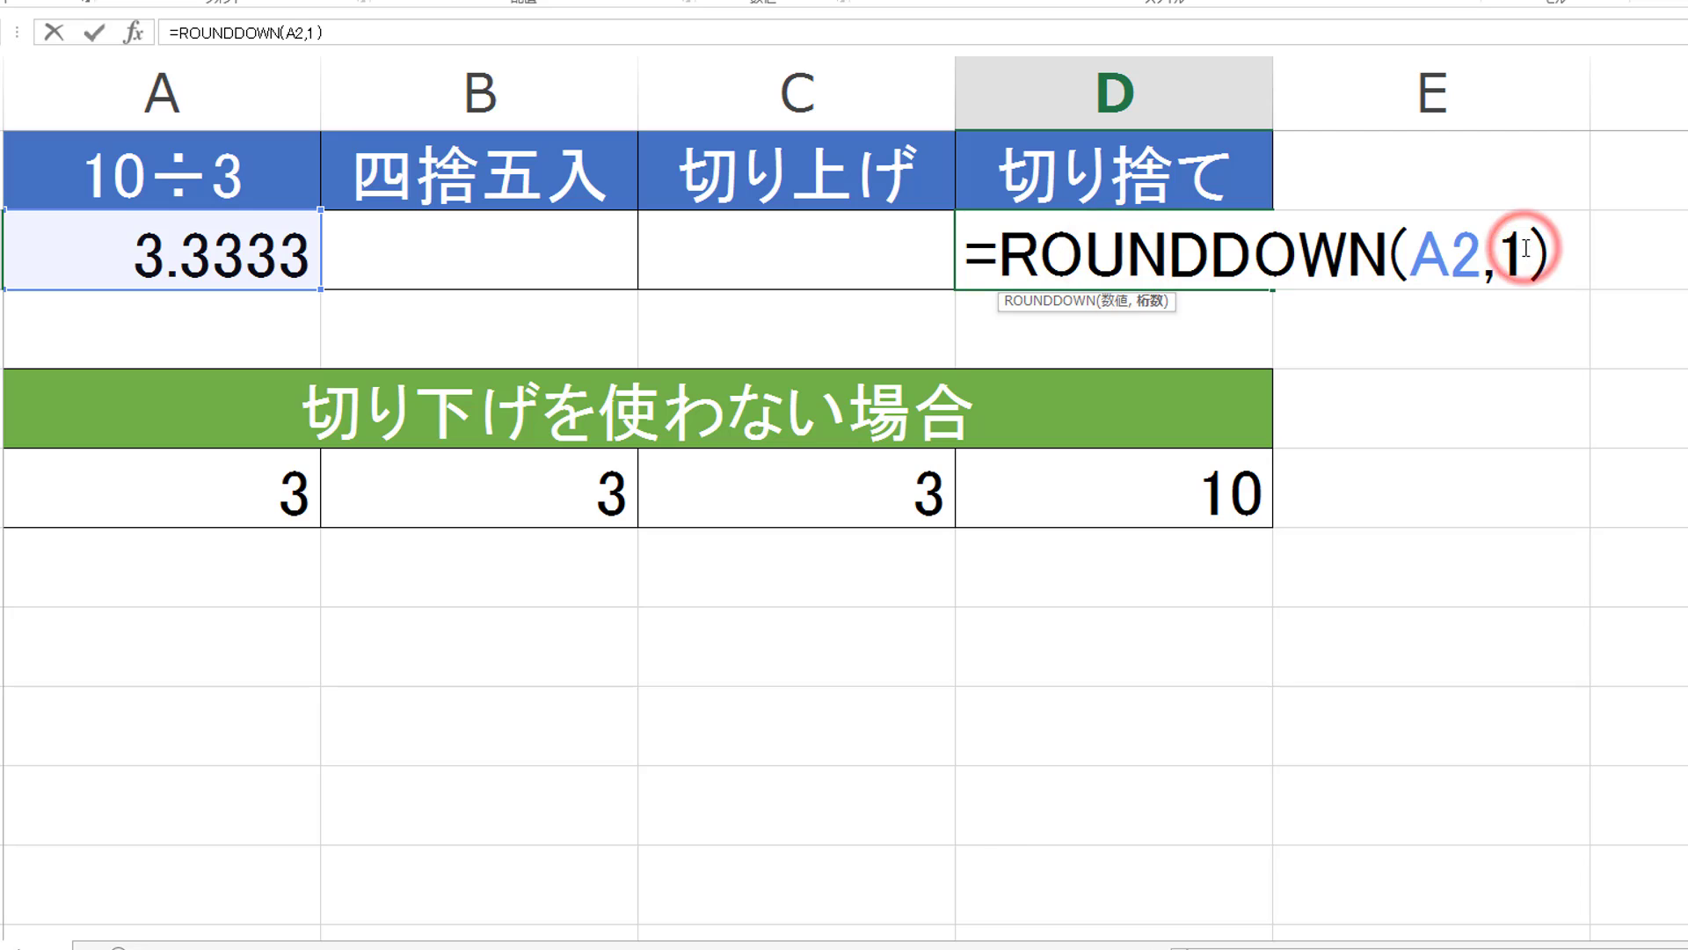
pyautogui.press('BackSpace')
pyautogui.write('0')
pyautogui.press('Return')
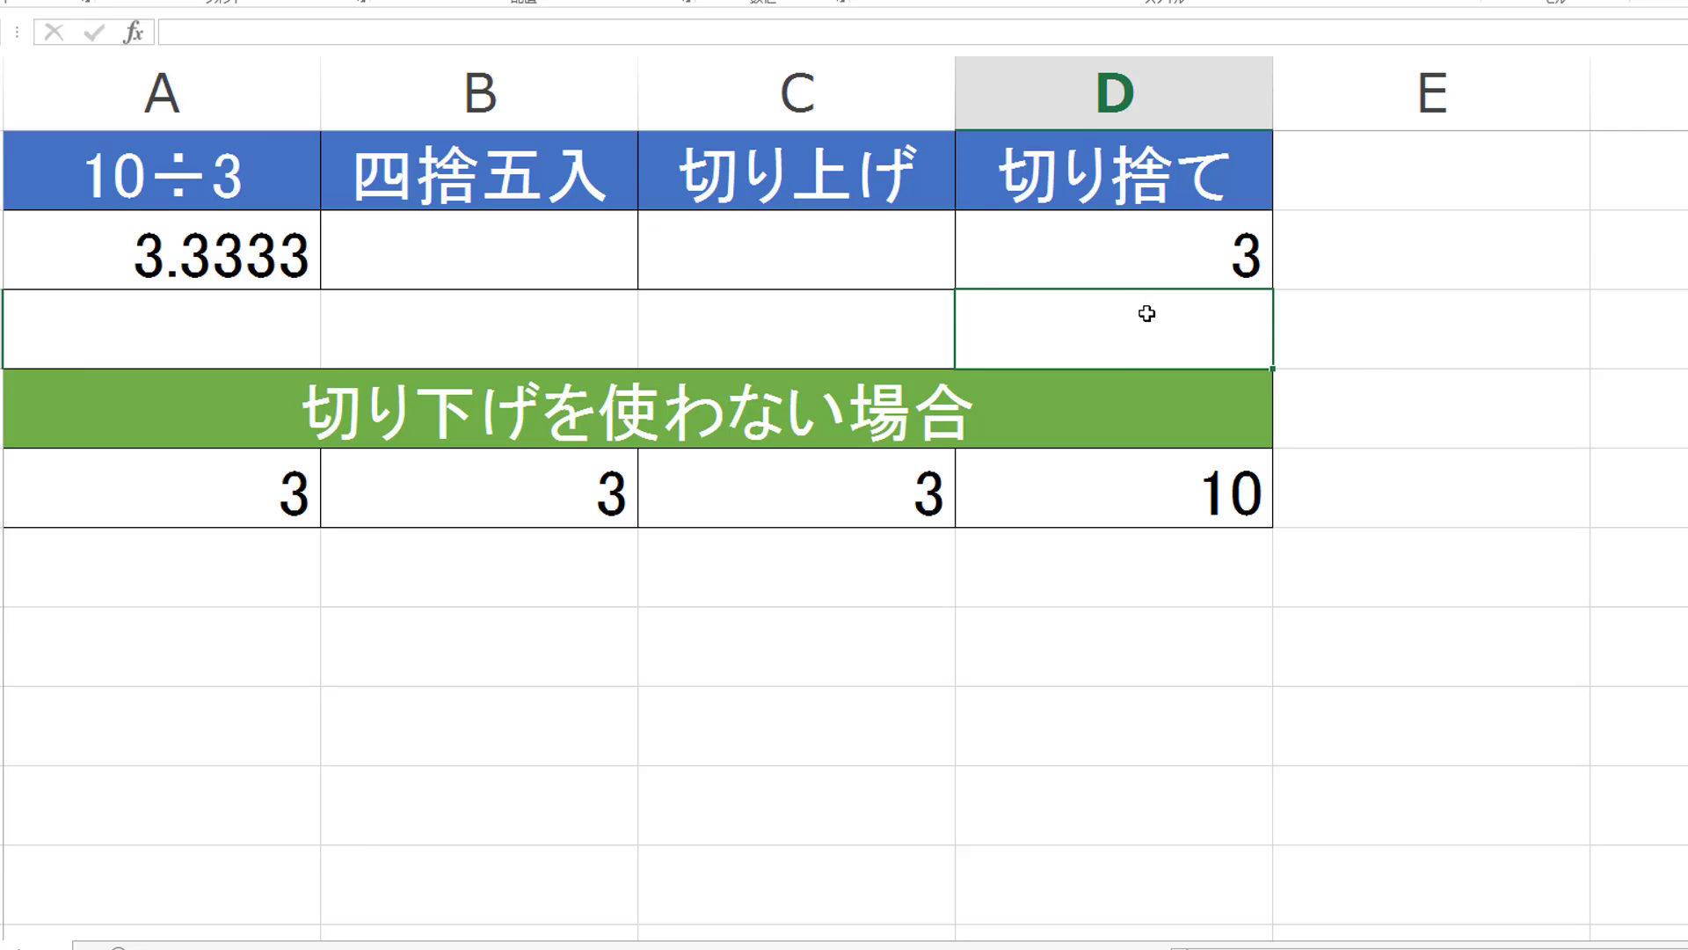
pyautogui.click(1143, 254)
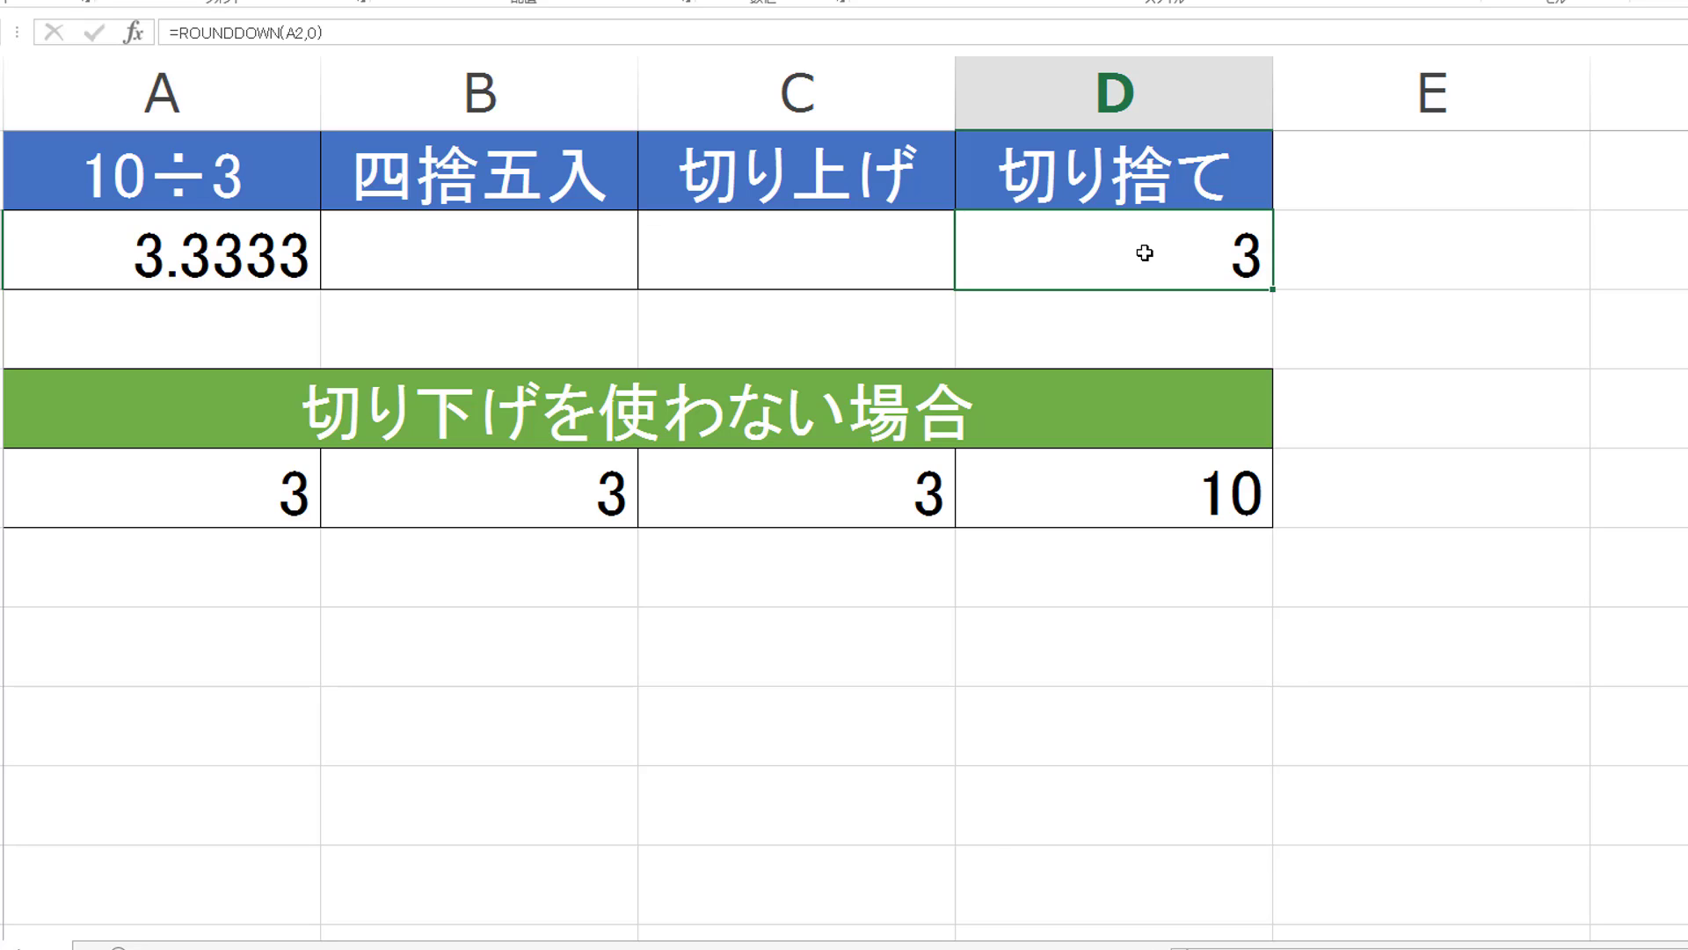
pyautogui.doubleClick(283, 489)
pyautogui.press('Escape')
pyautogui.doubleClick(471, 499)
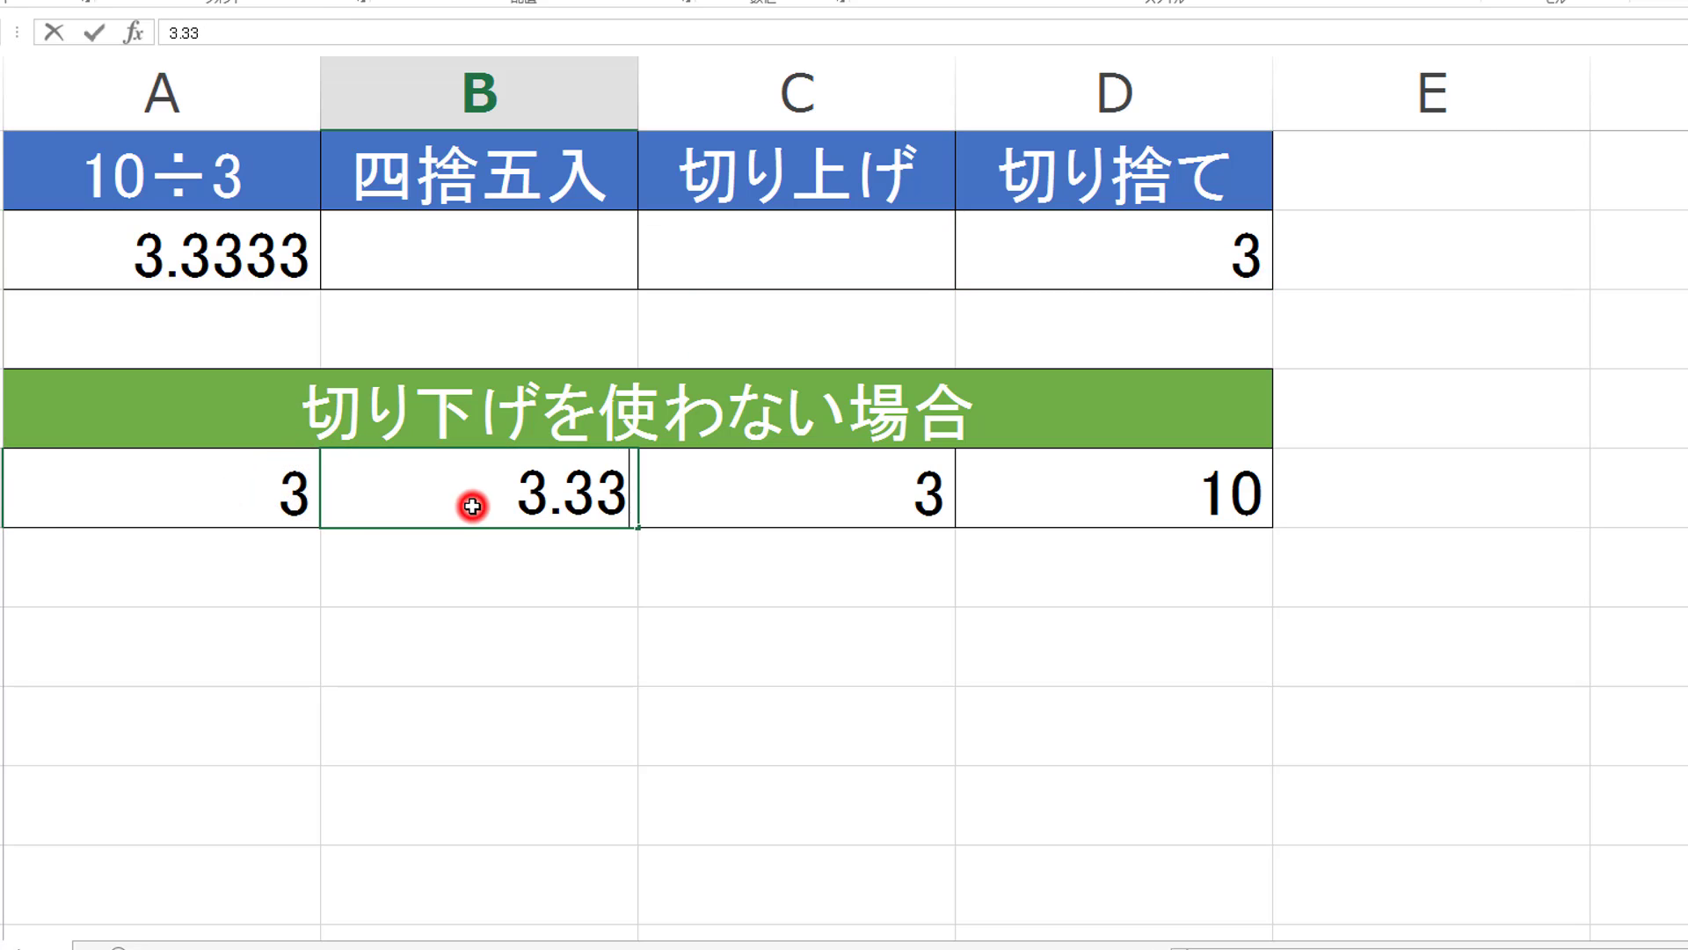
pyautogui.press('Escape')
pyautogui.doubleClick(1055, 482)
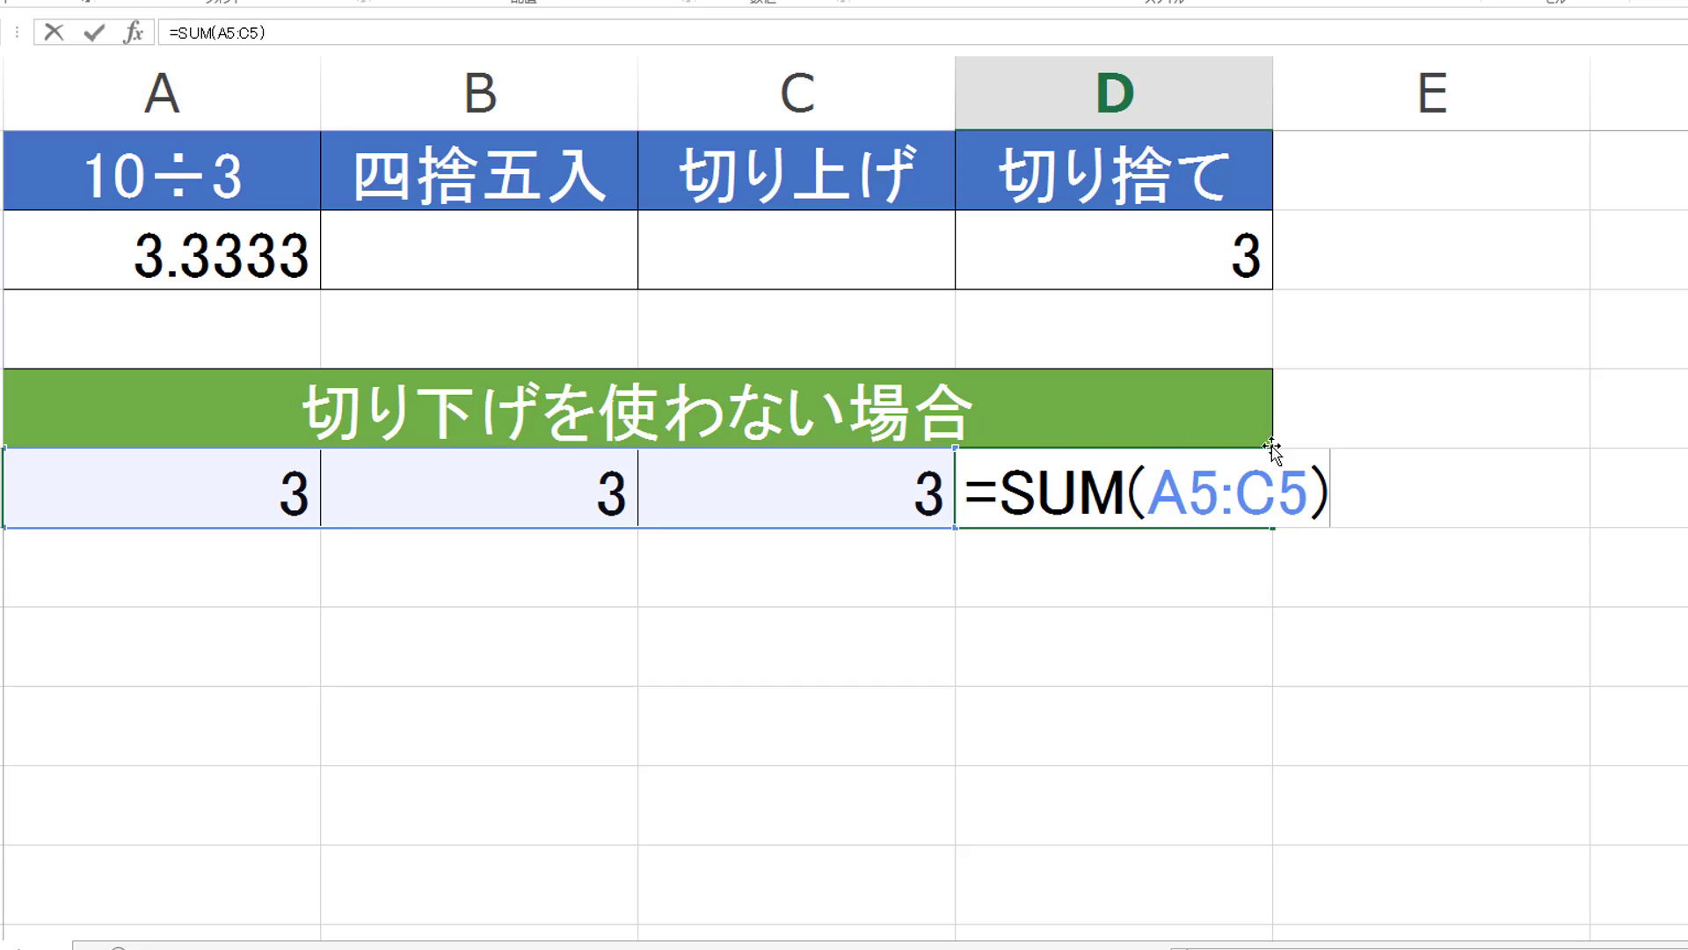
pyautogui.press('Escape')
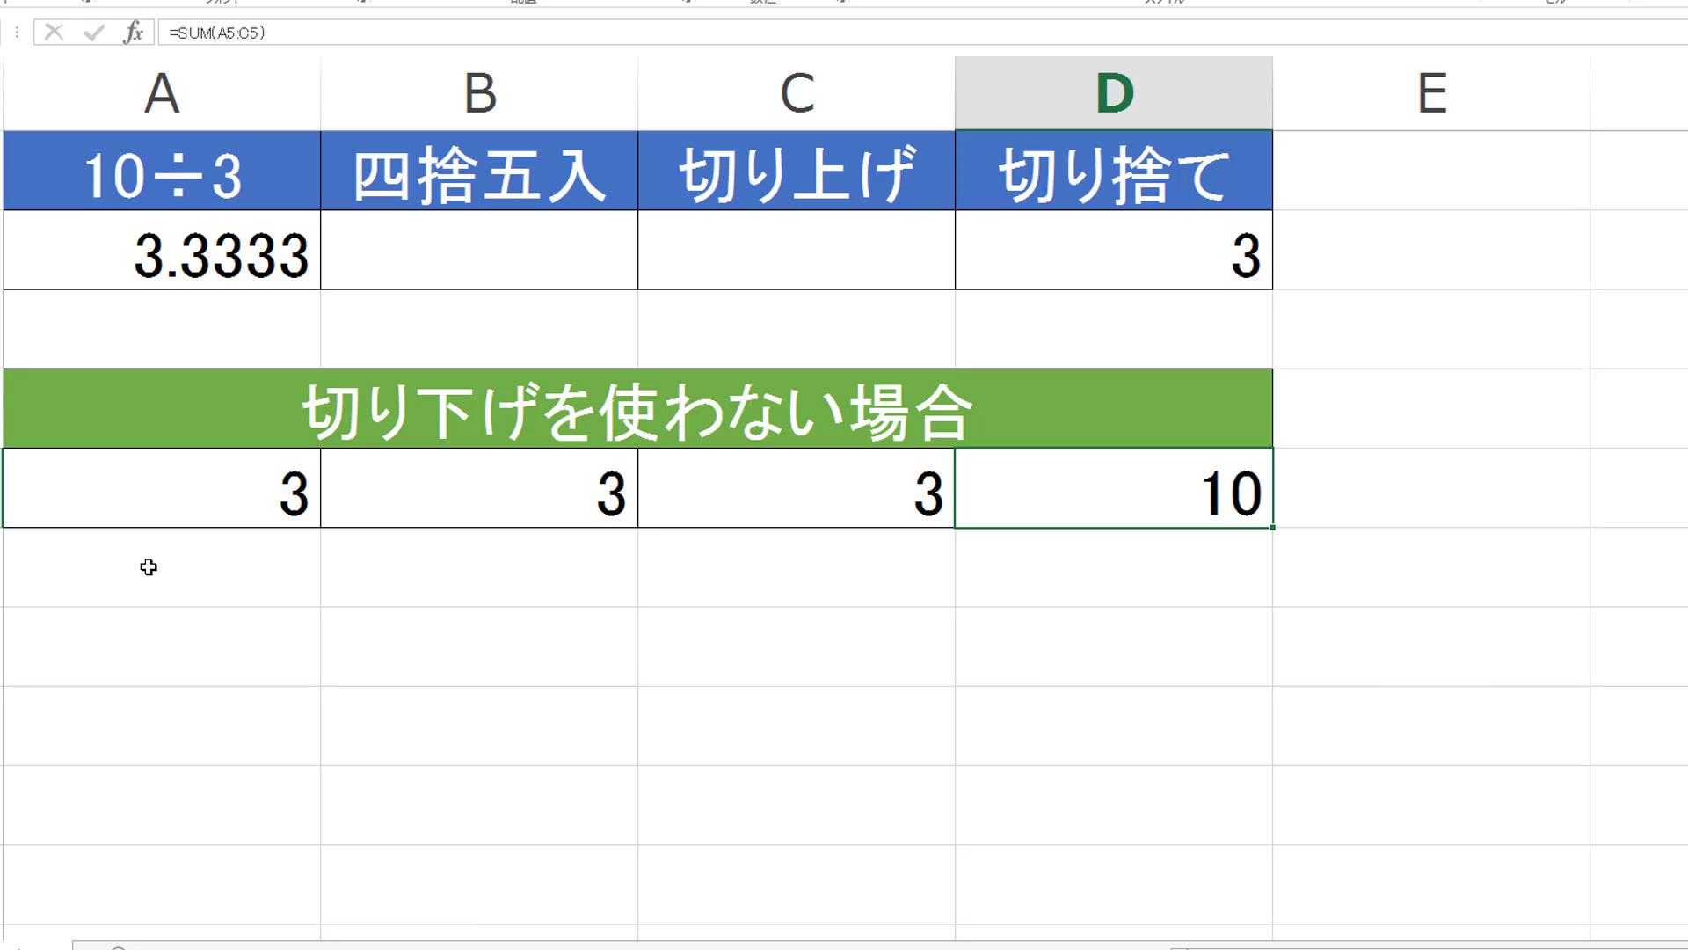
# Enter =ROUNDDOWN(A5,0) in A6 and fill it across to C6, each showing 3.
pyautogui.click(205, 580)
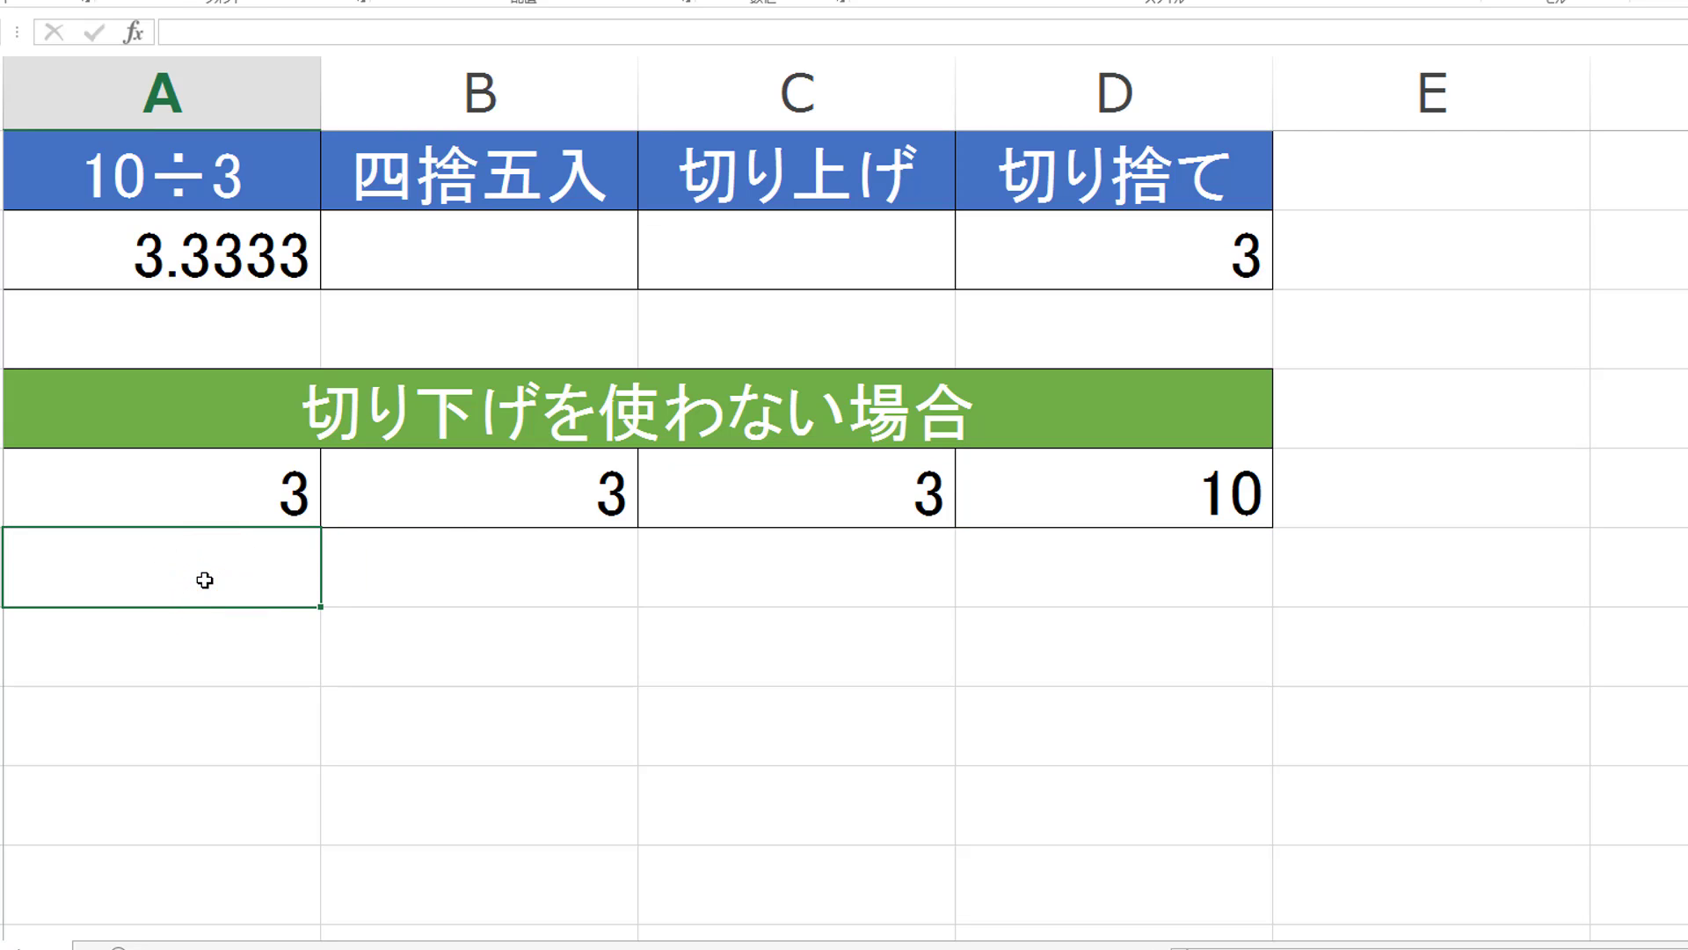
pyautogui.write('=r')
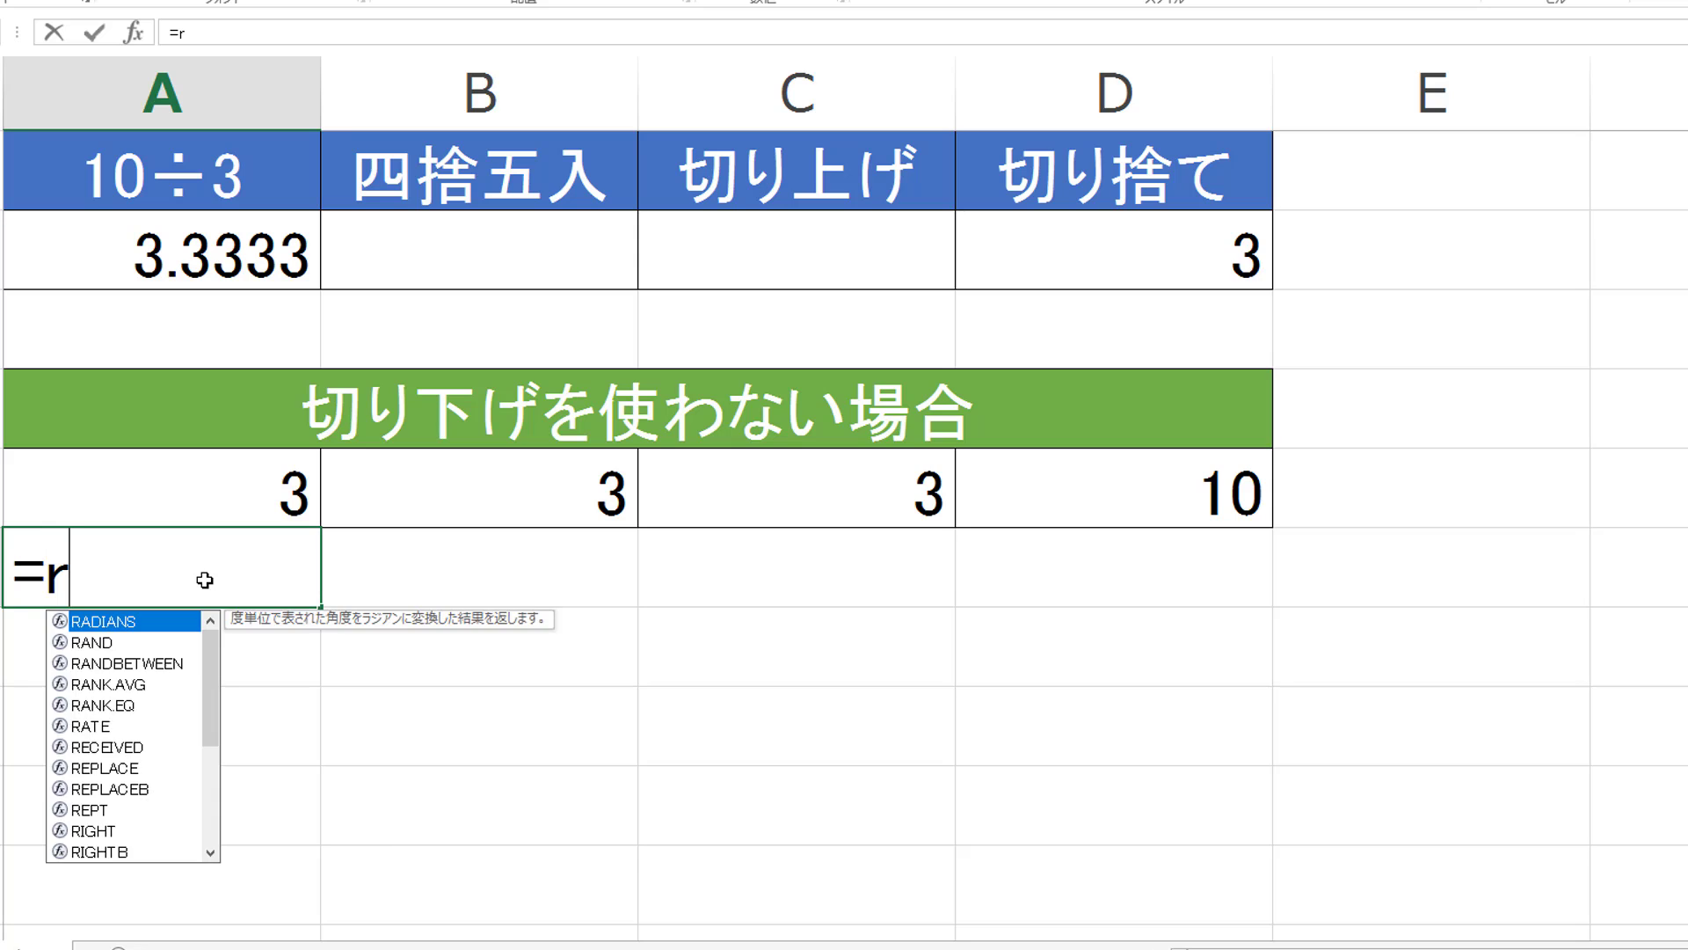
pyautogui.write('ounddo')
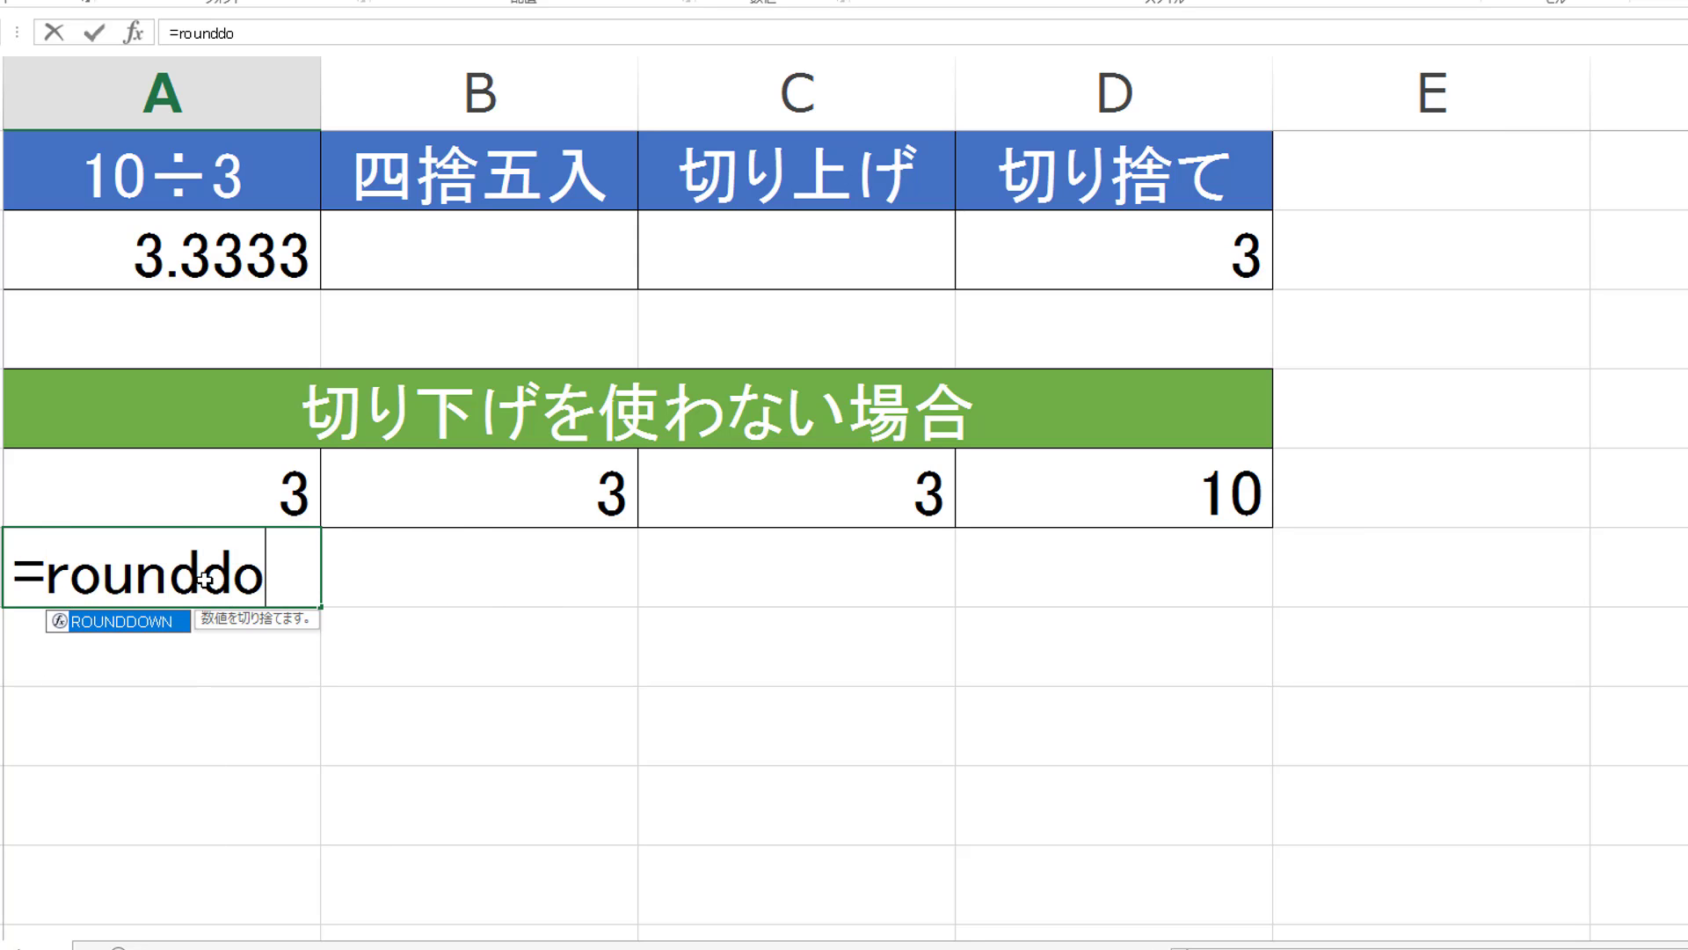
pyautogui.press('Tab')
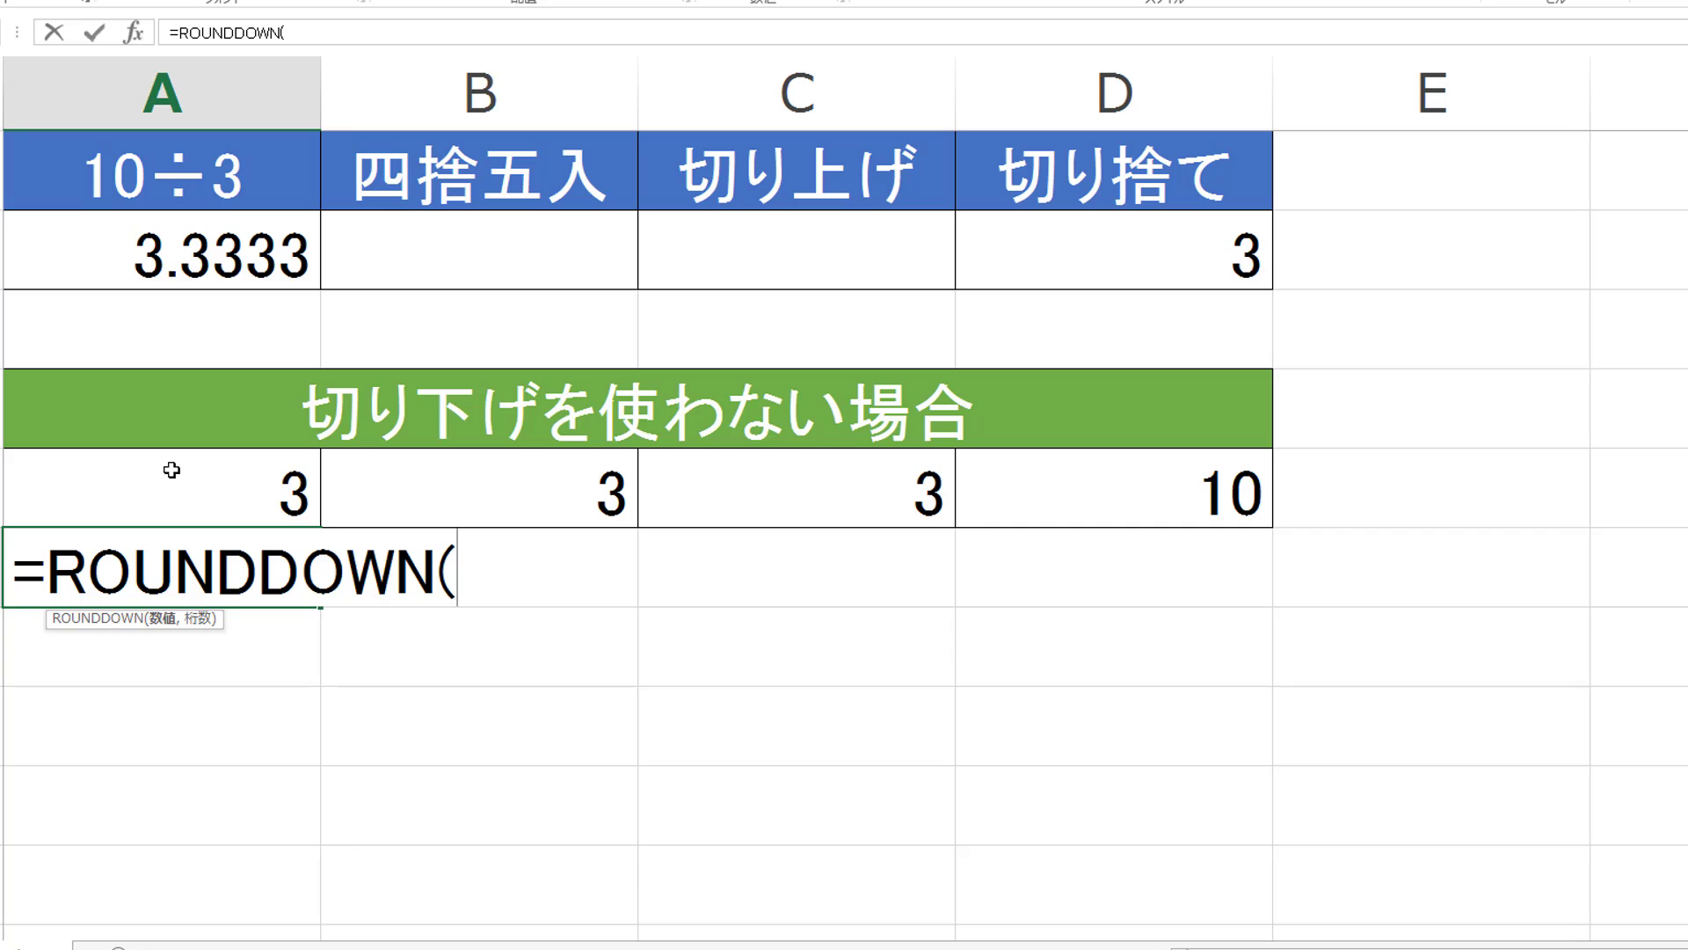
pyautogui.click(172, 470)
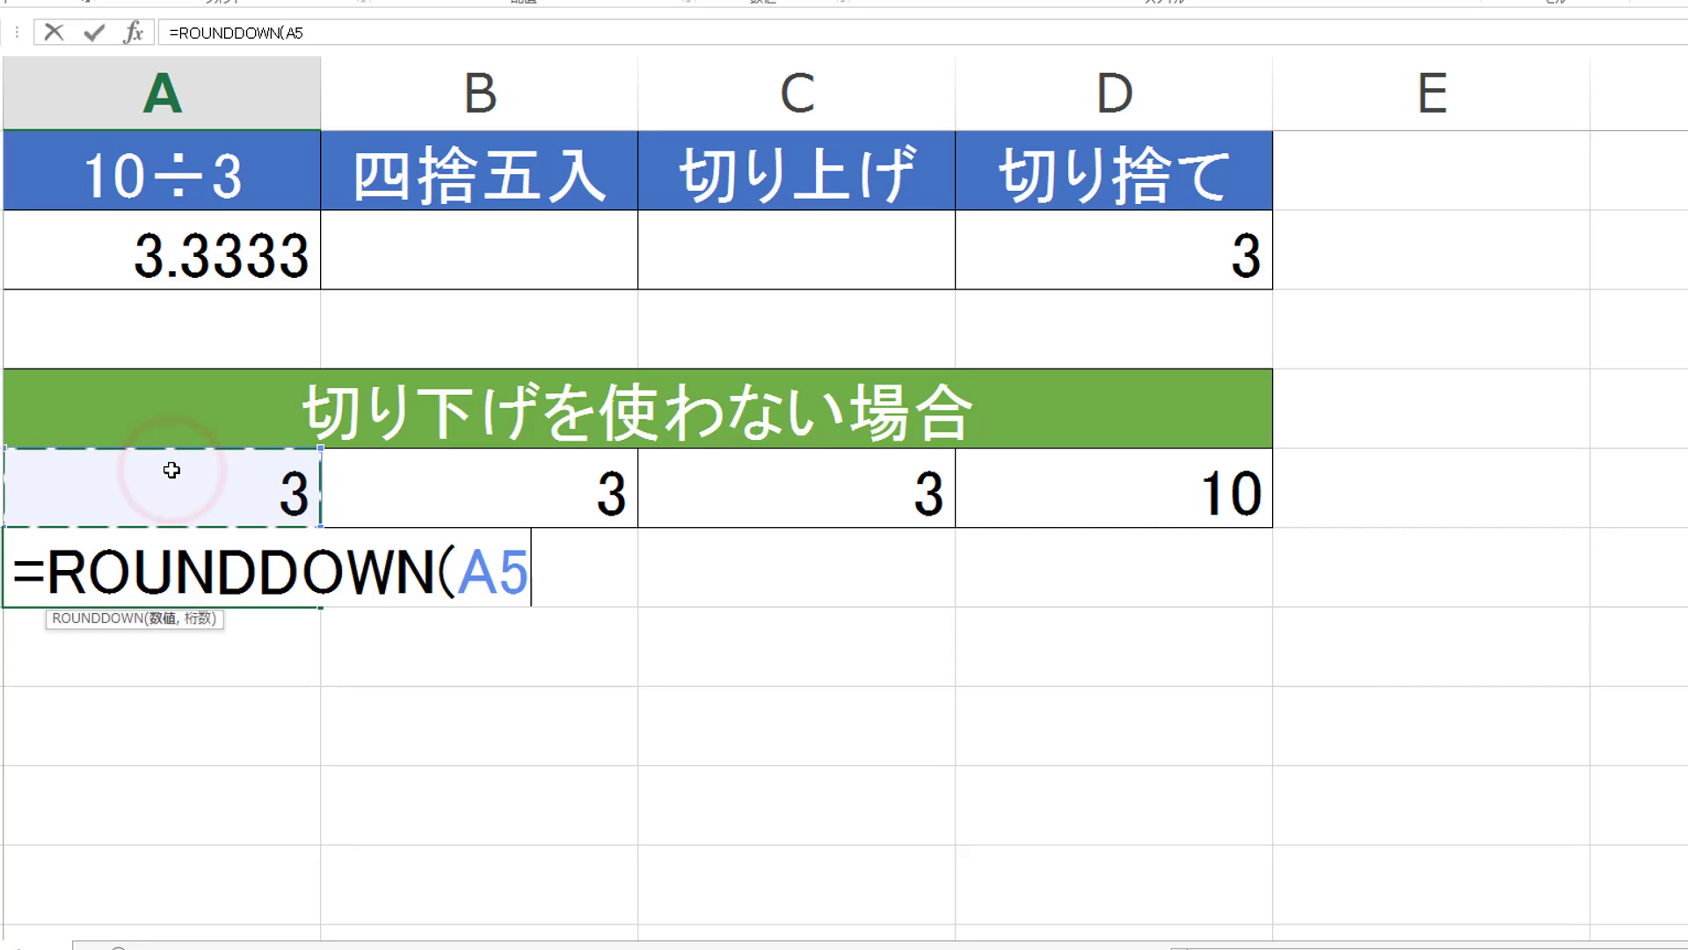
pyautogui.write(',0')
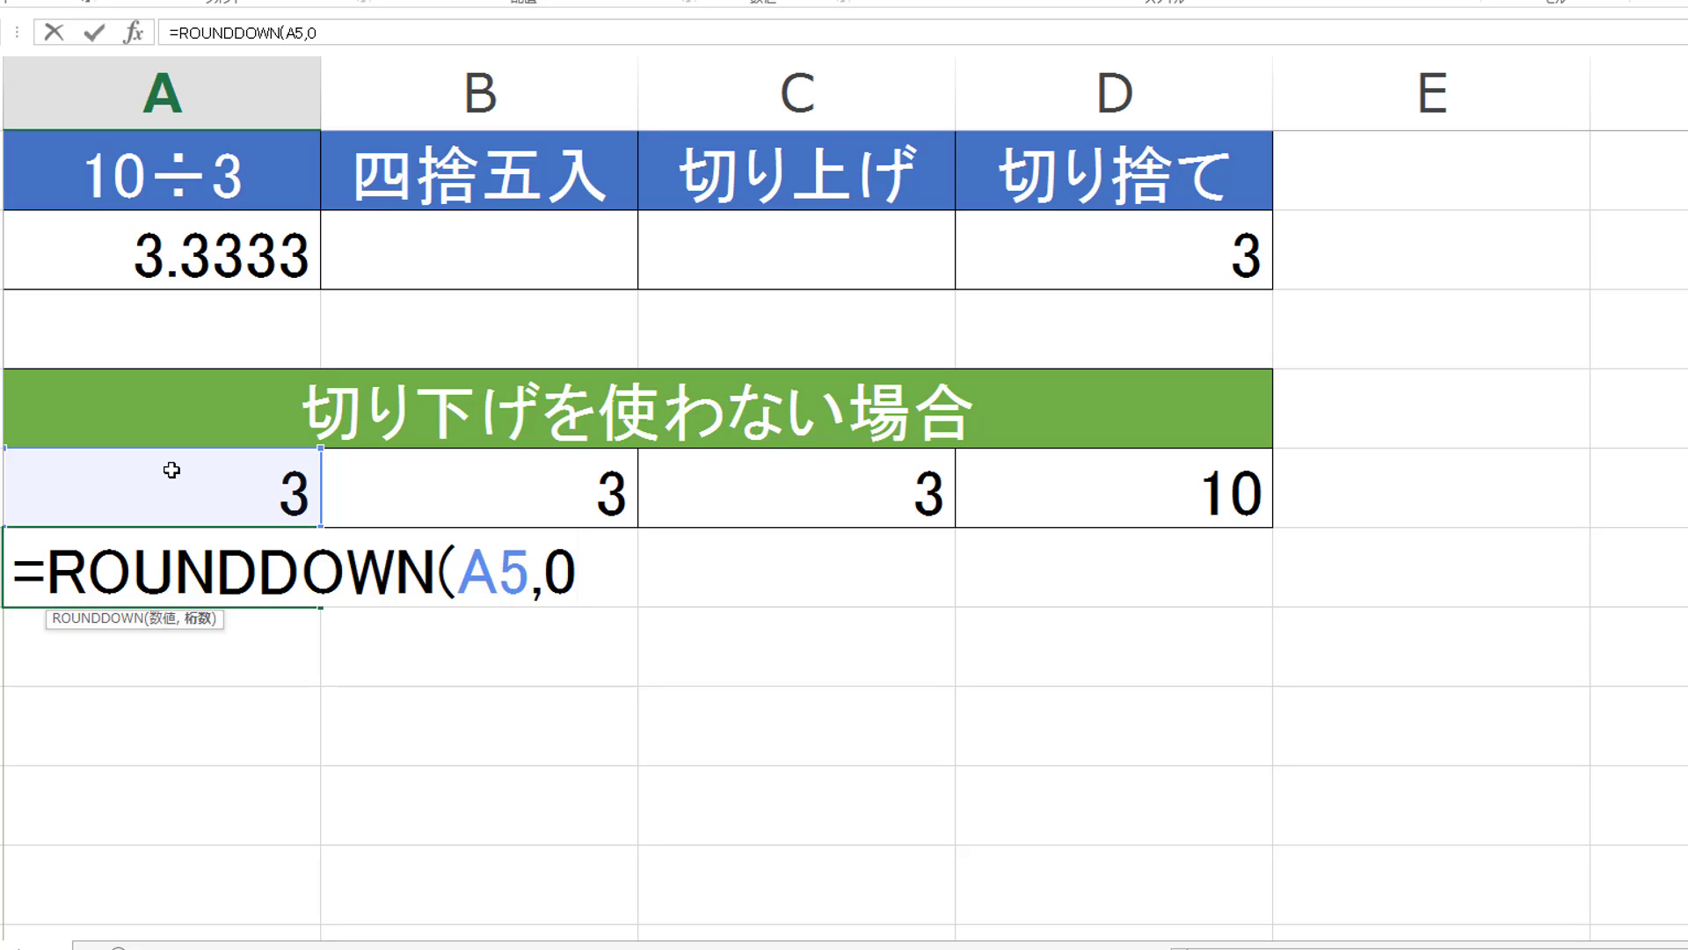
pyautogui.press('Return')
pyautogui.click(220, 582)
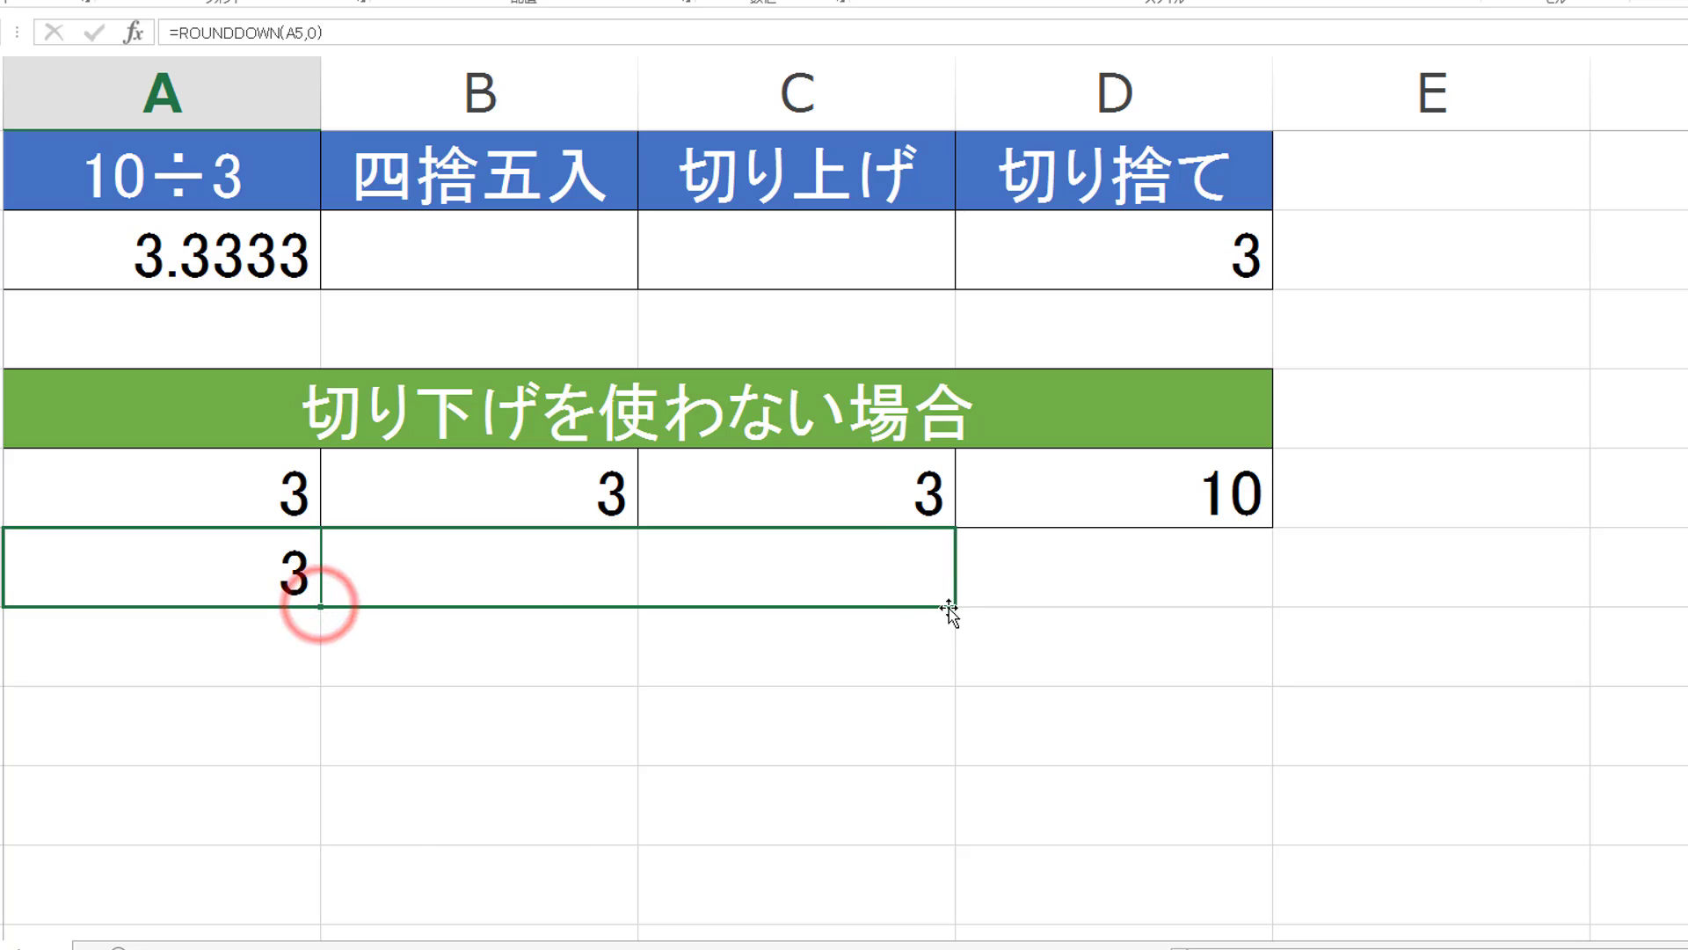
pyautogui.moveTo(319, 605); pyautogui.dragTo(954, 607)
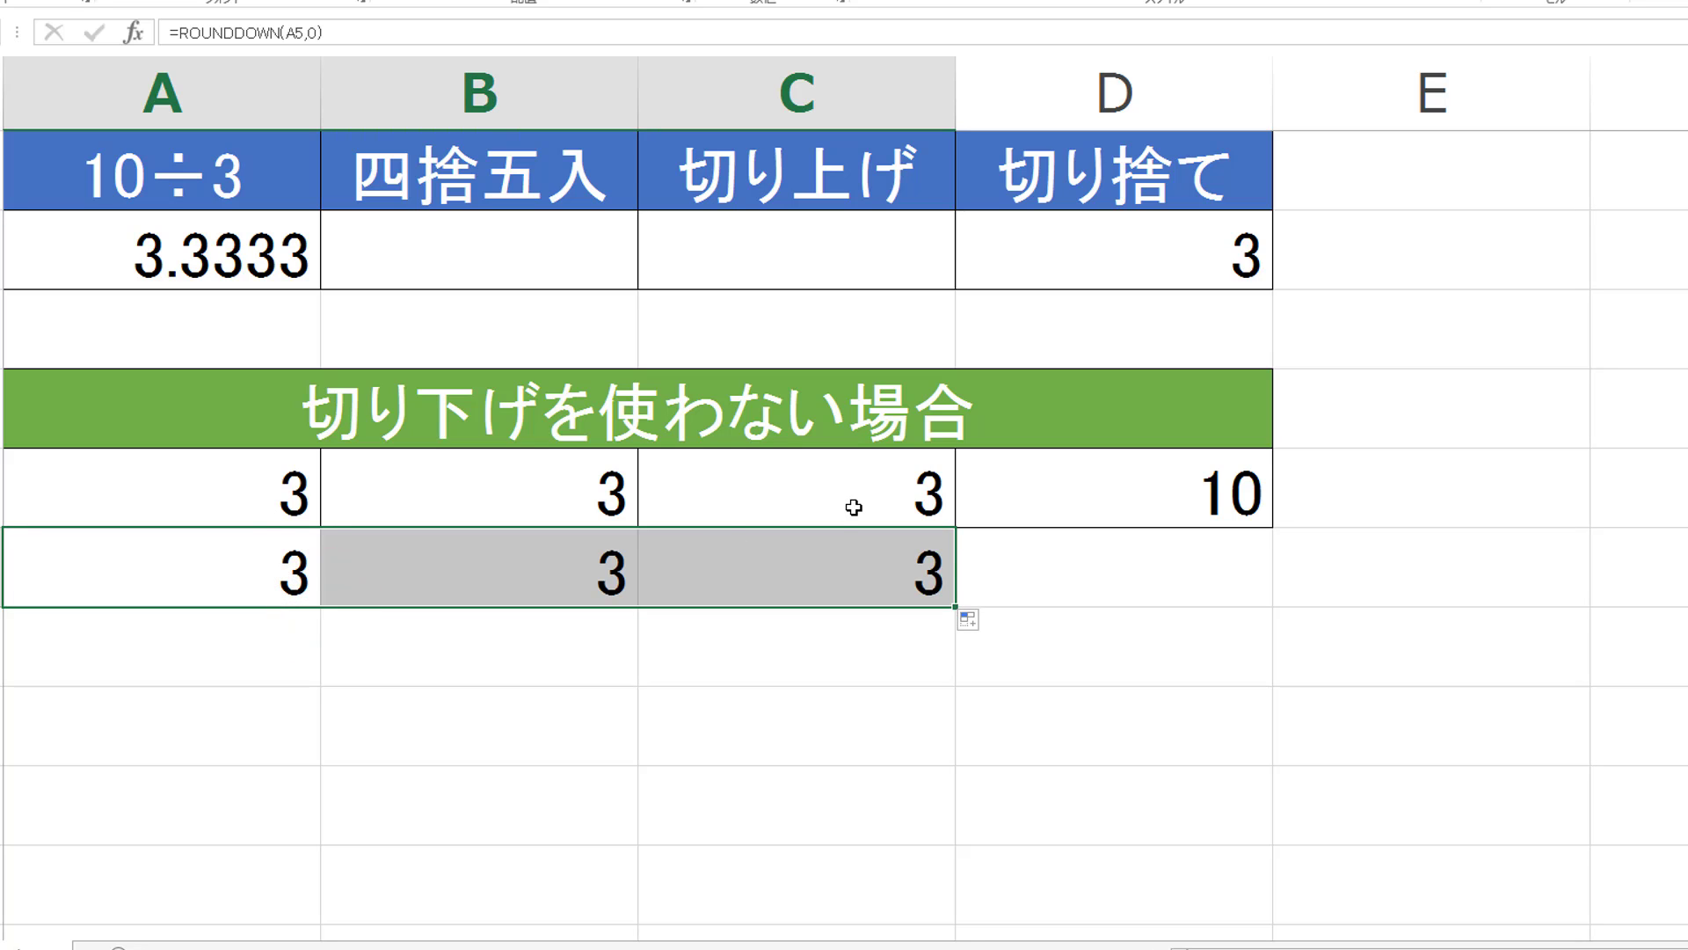
# Inspect the copied C6 formula and the range summed by D5's total.
pyautogui.click(796, 570)
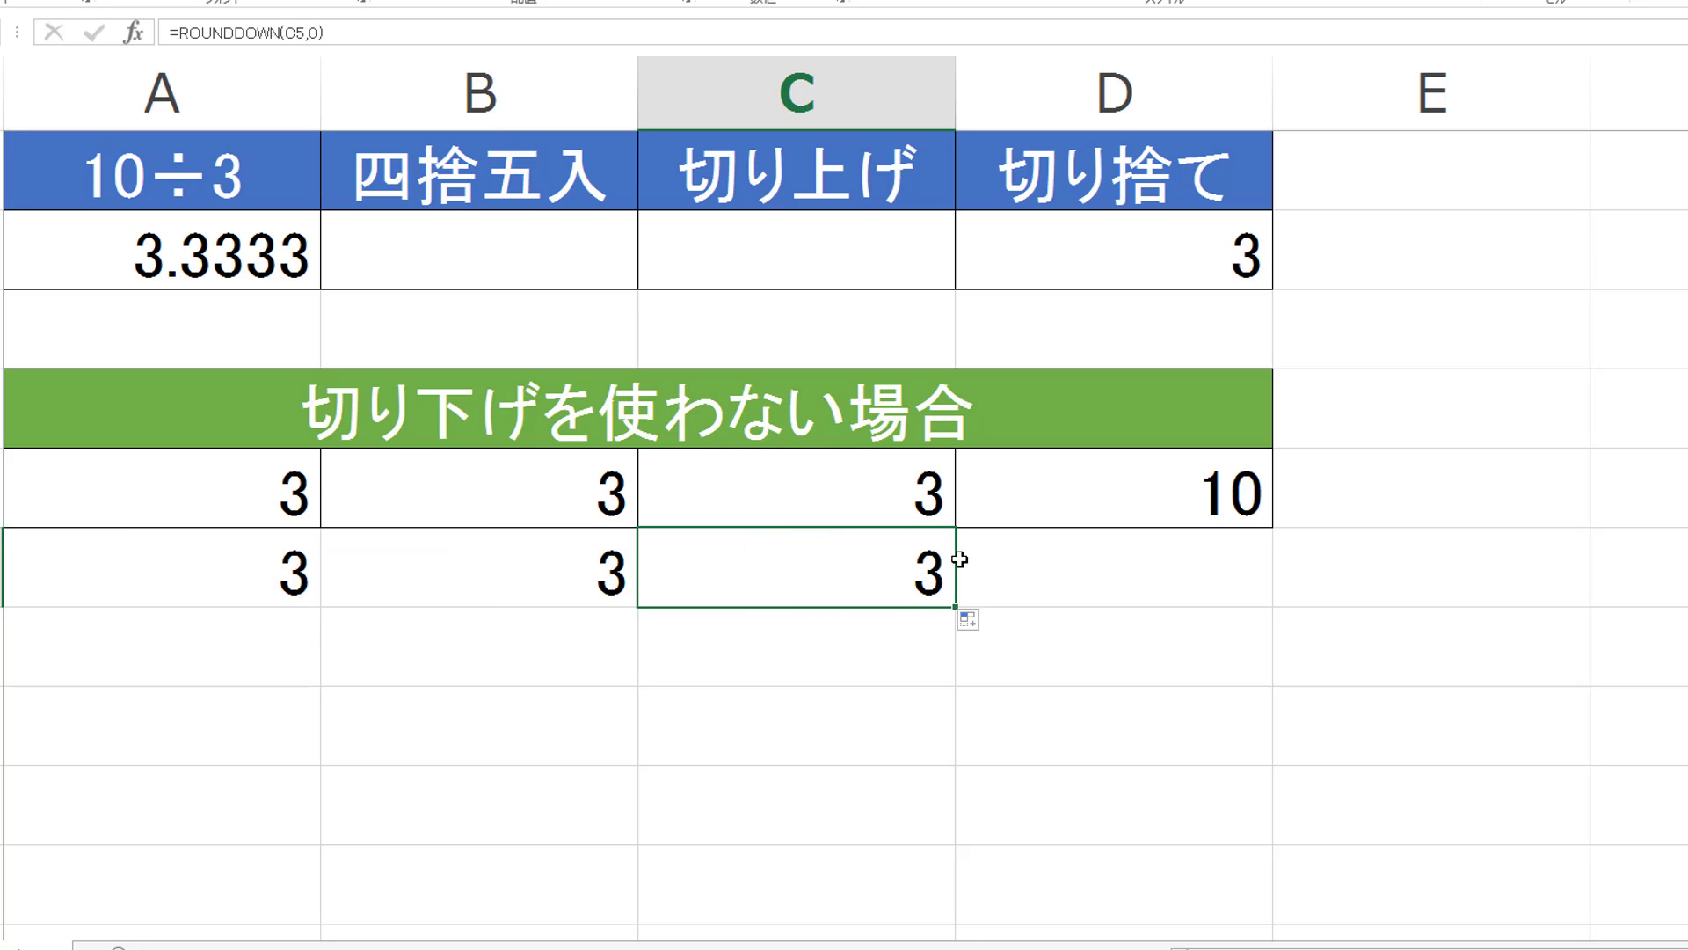
pyautogui.click(1165, 486)
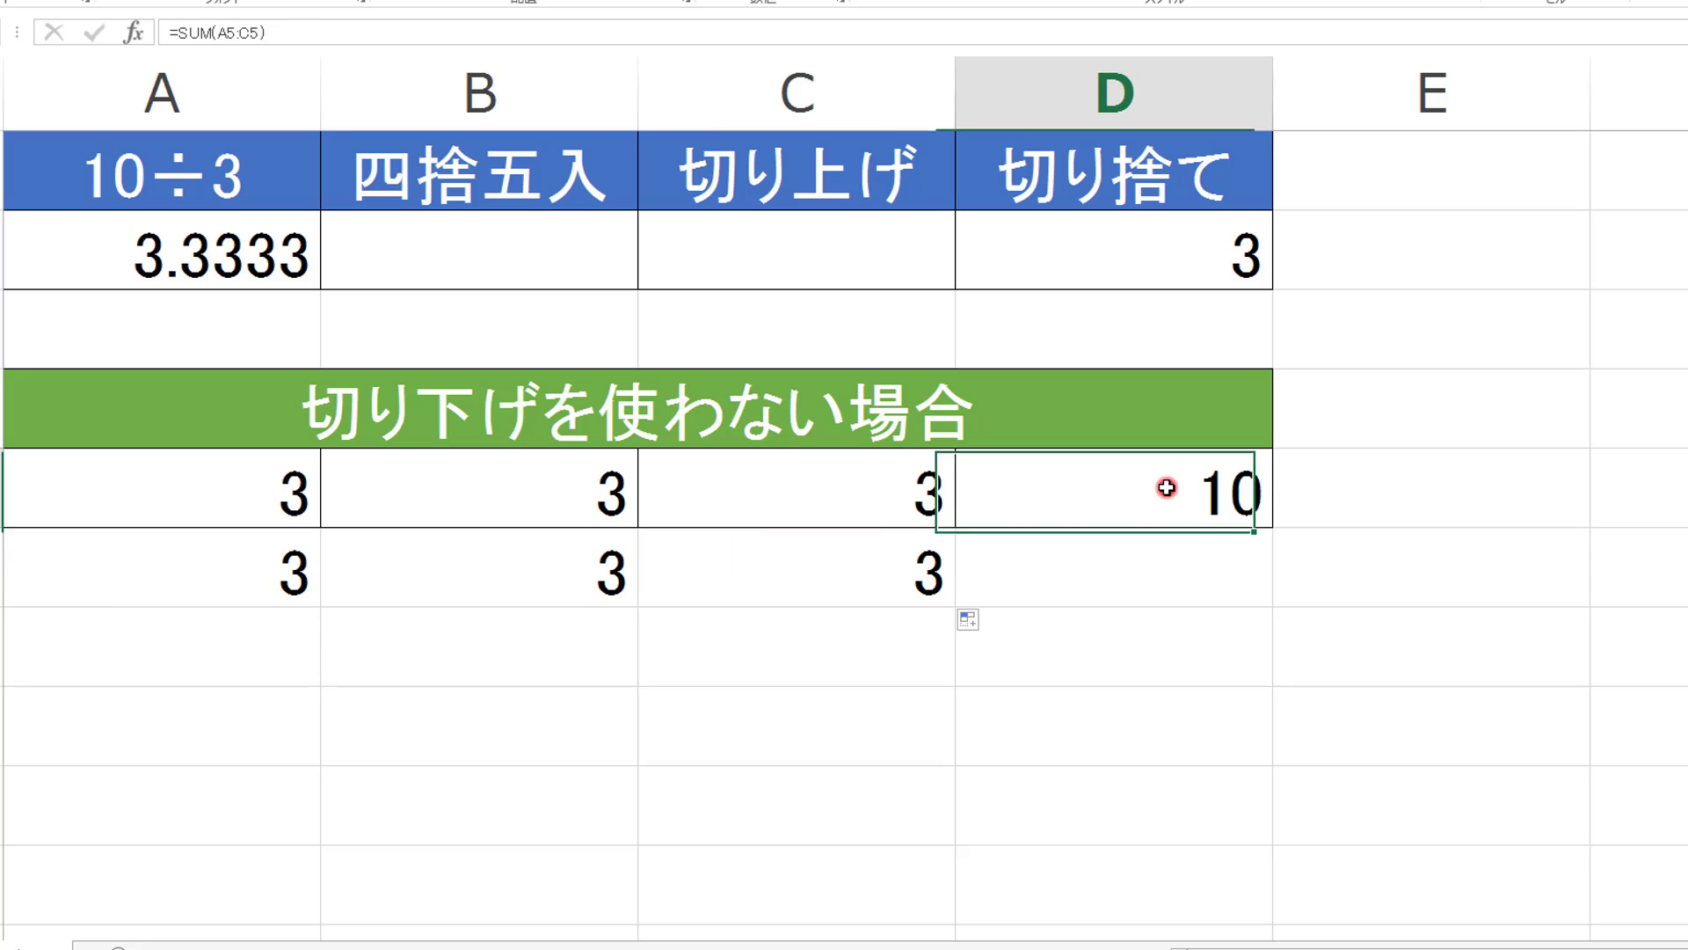
pyautogui.click(1171, 547)
pyautogui.click(1145, 486)
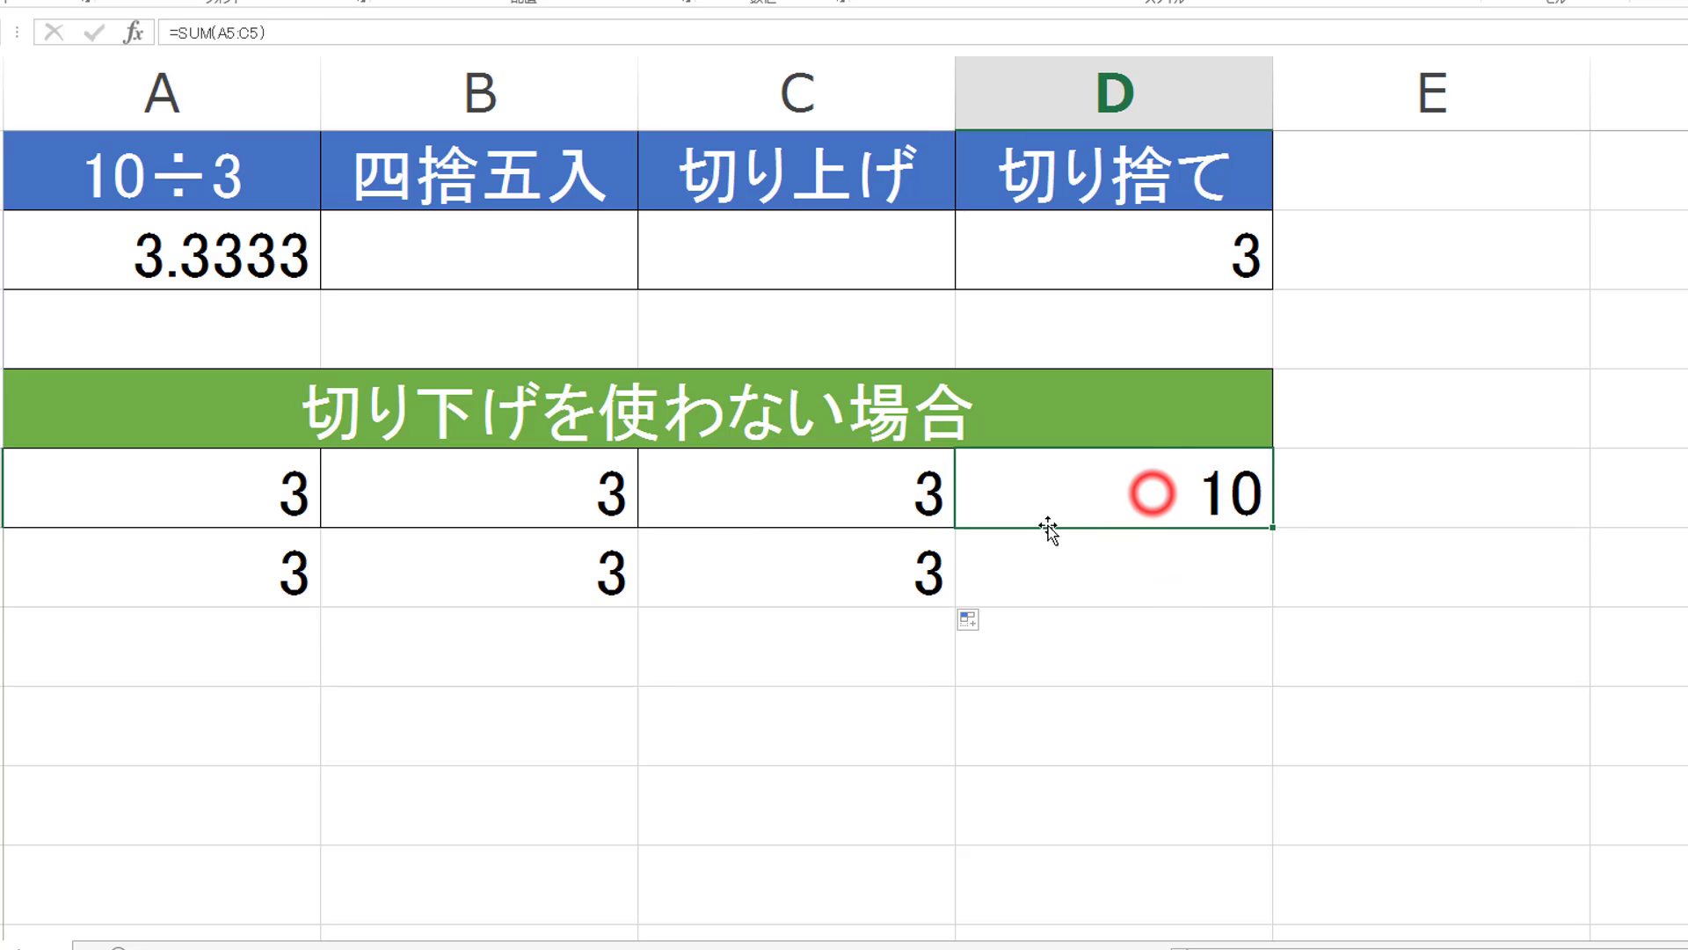
pyautogui.doubleClick(1118, 505)
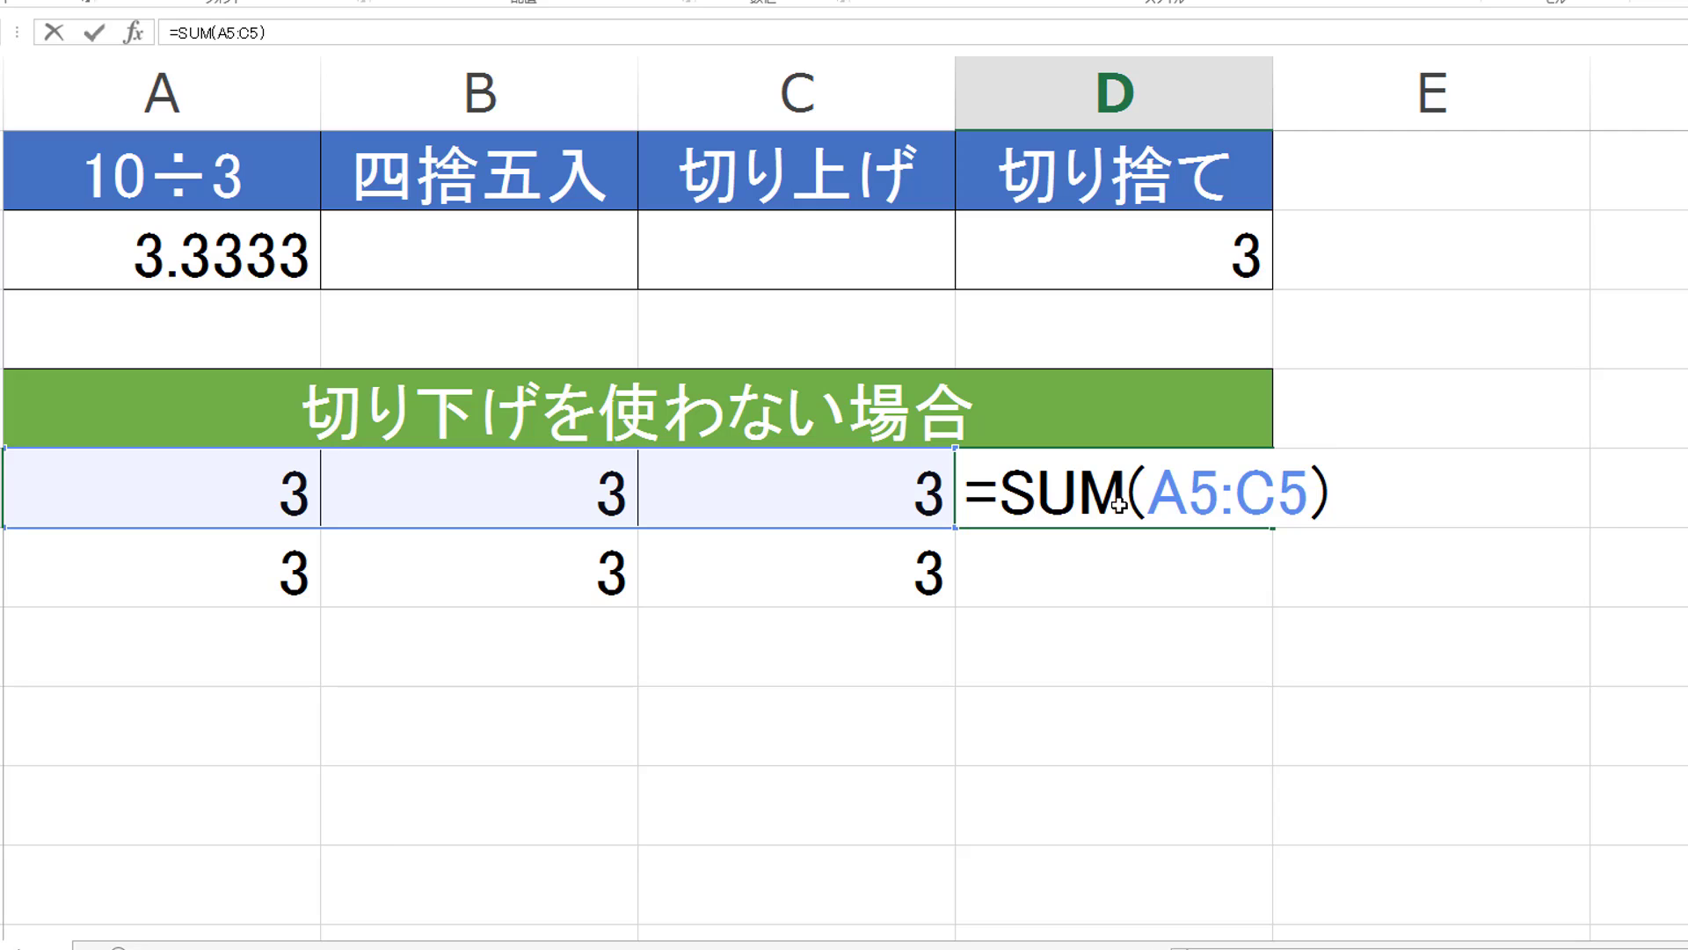
pyautogui.press('Return')
# Copy D5's SUM formula into D6 as =SUM(A6:C6), showing 9.
pyautogui.moveTo(136, 564); pyautogui.dragTo(879, 570)
pyautogui.click(1180, 573)
pyautogui.click(1218, 482)
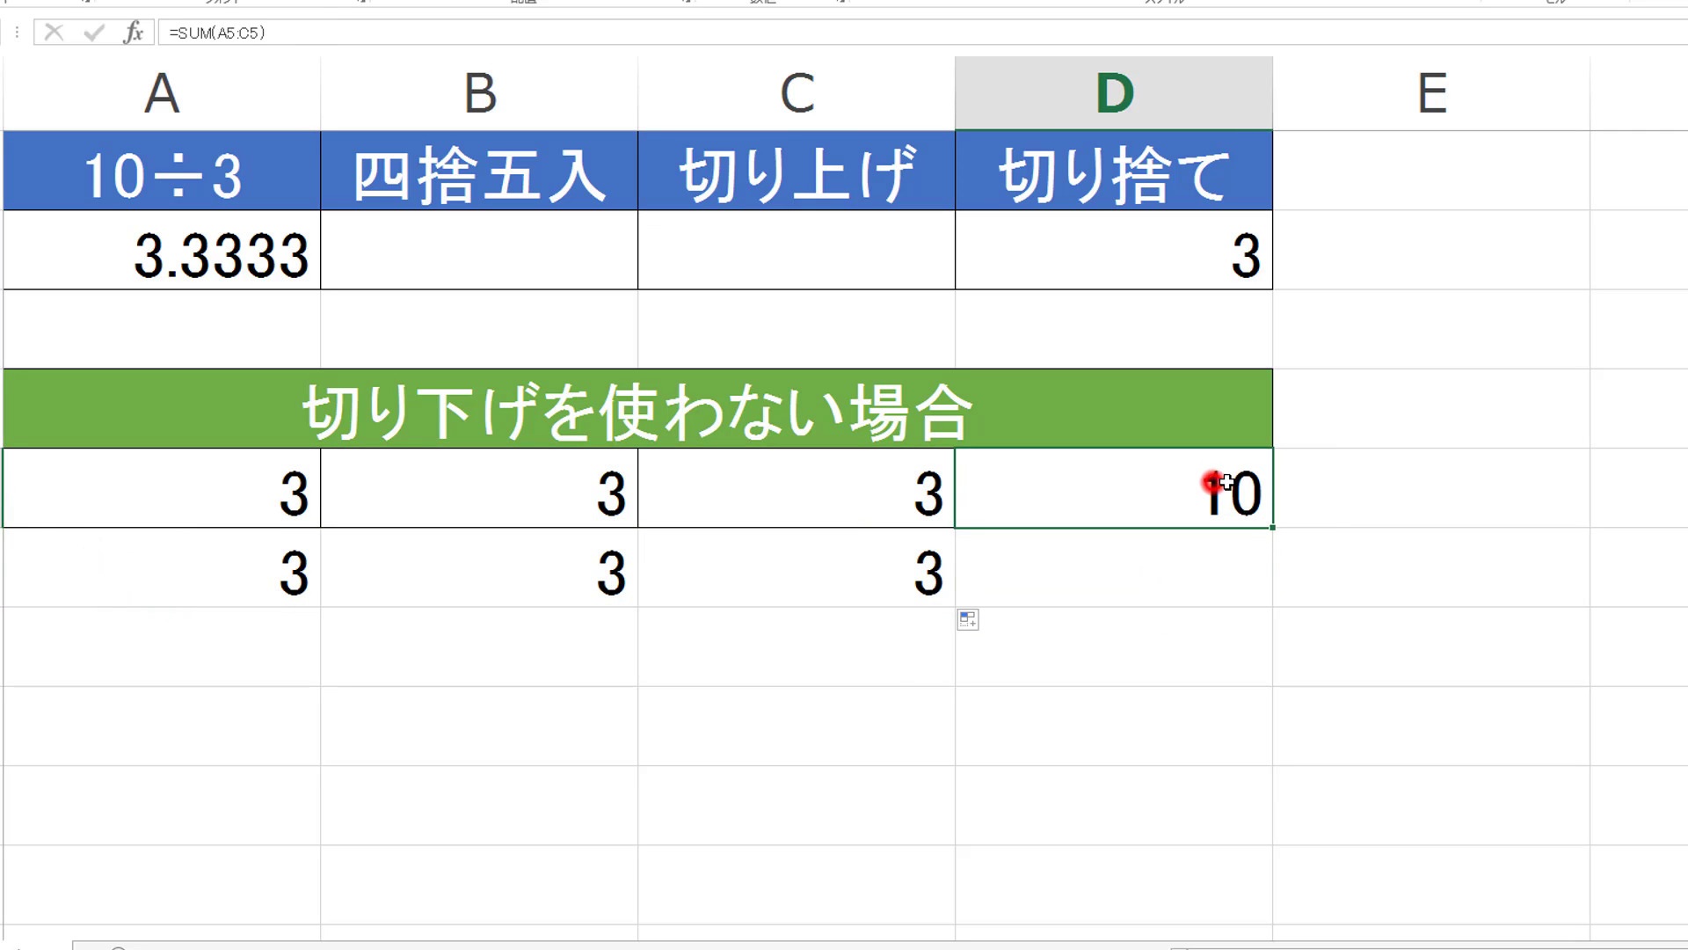
pyautogui.doubleClick(1272, 527)
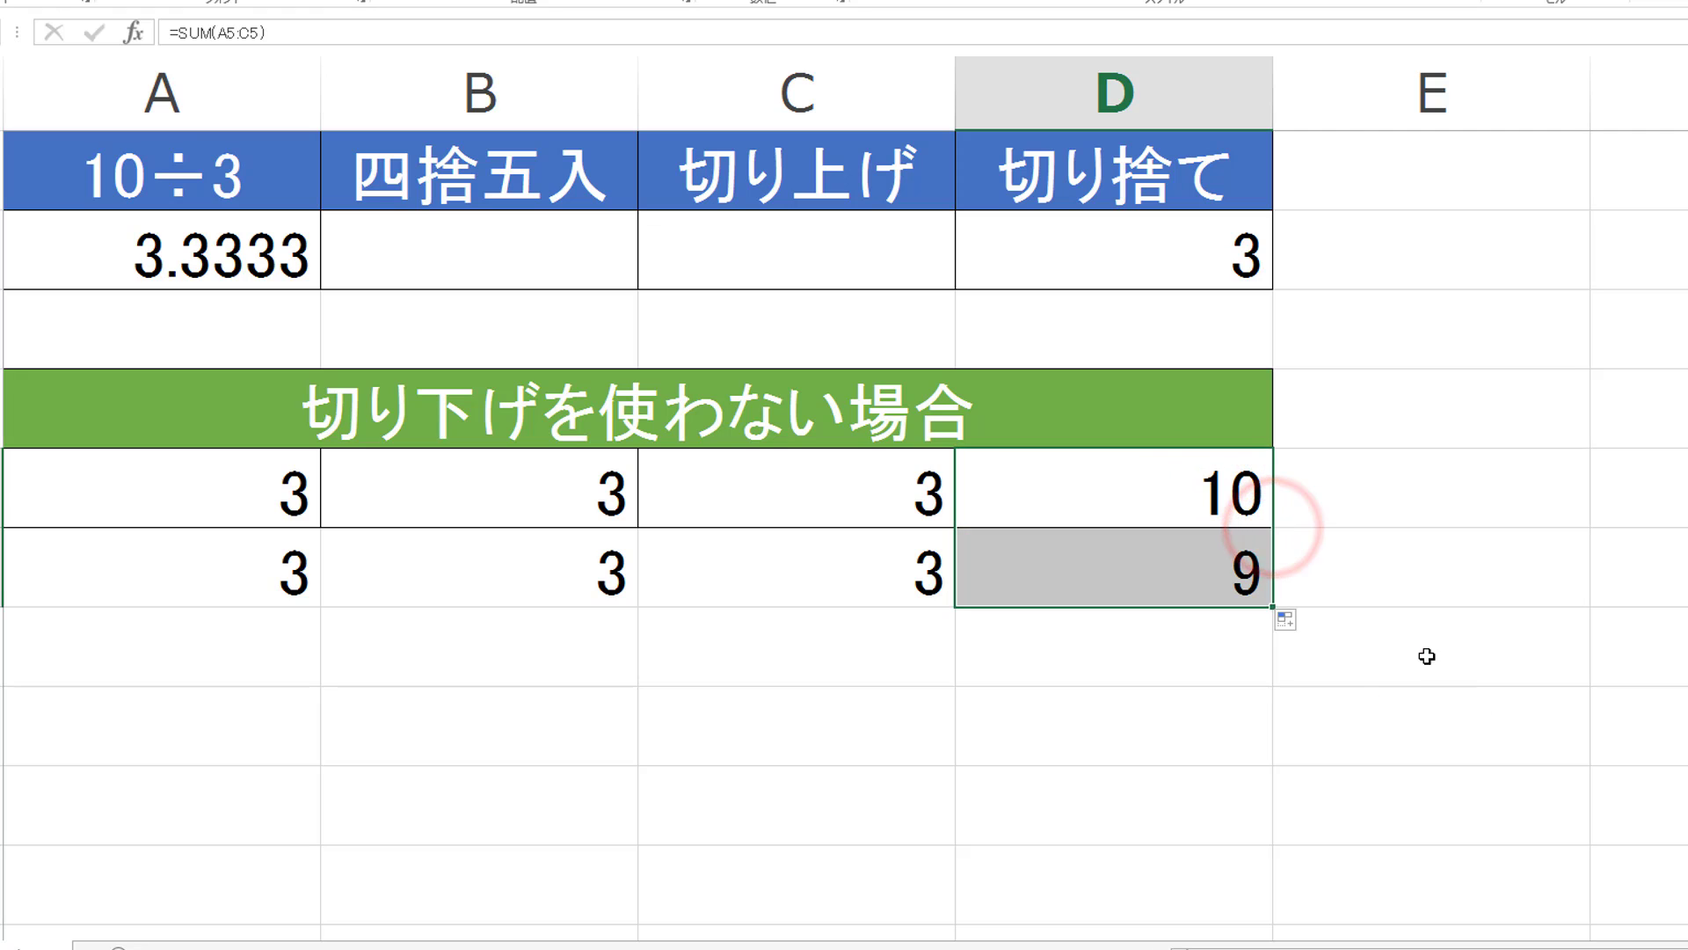
pyautogui.press('Down')
pyautogui.press('F2')
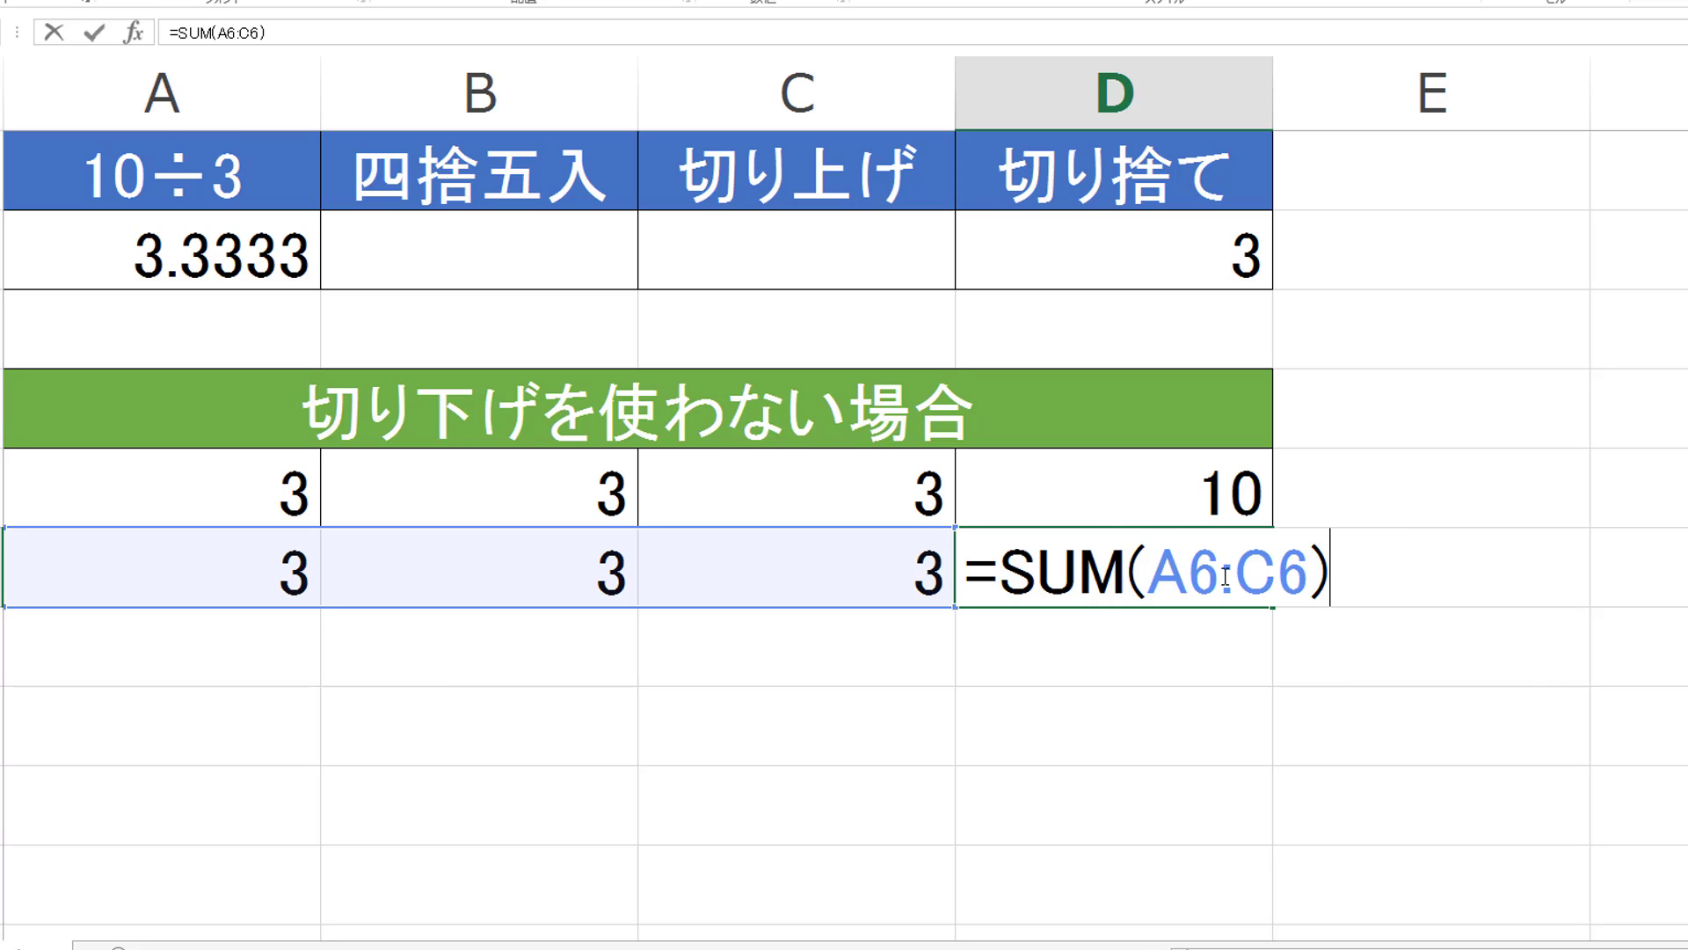
pyautogui.hotkey('ctrl', 'Return')
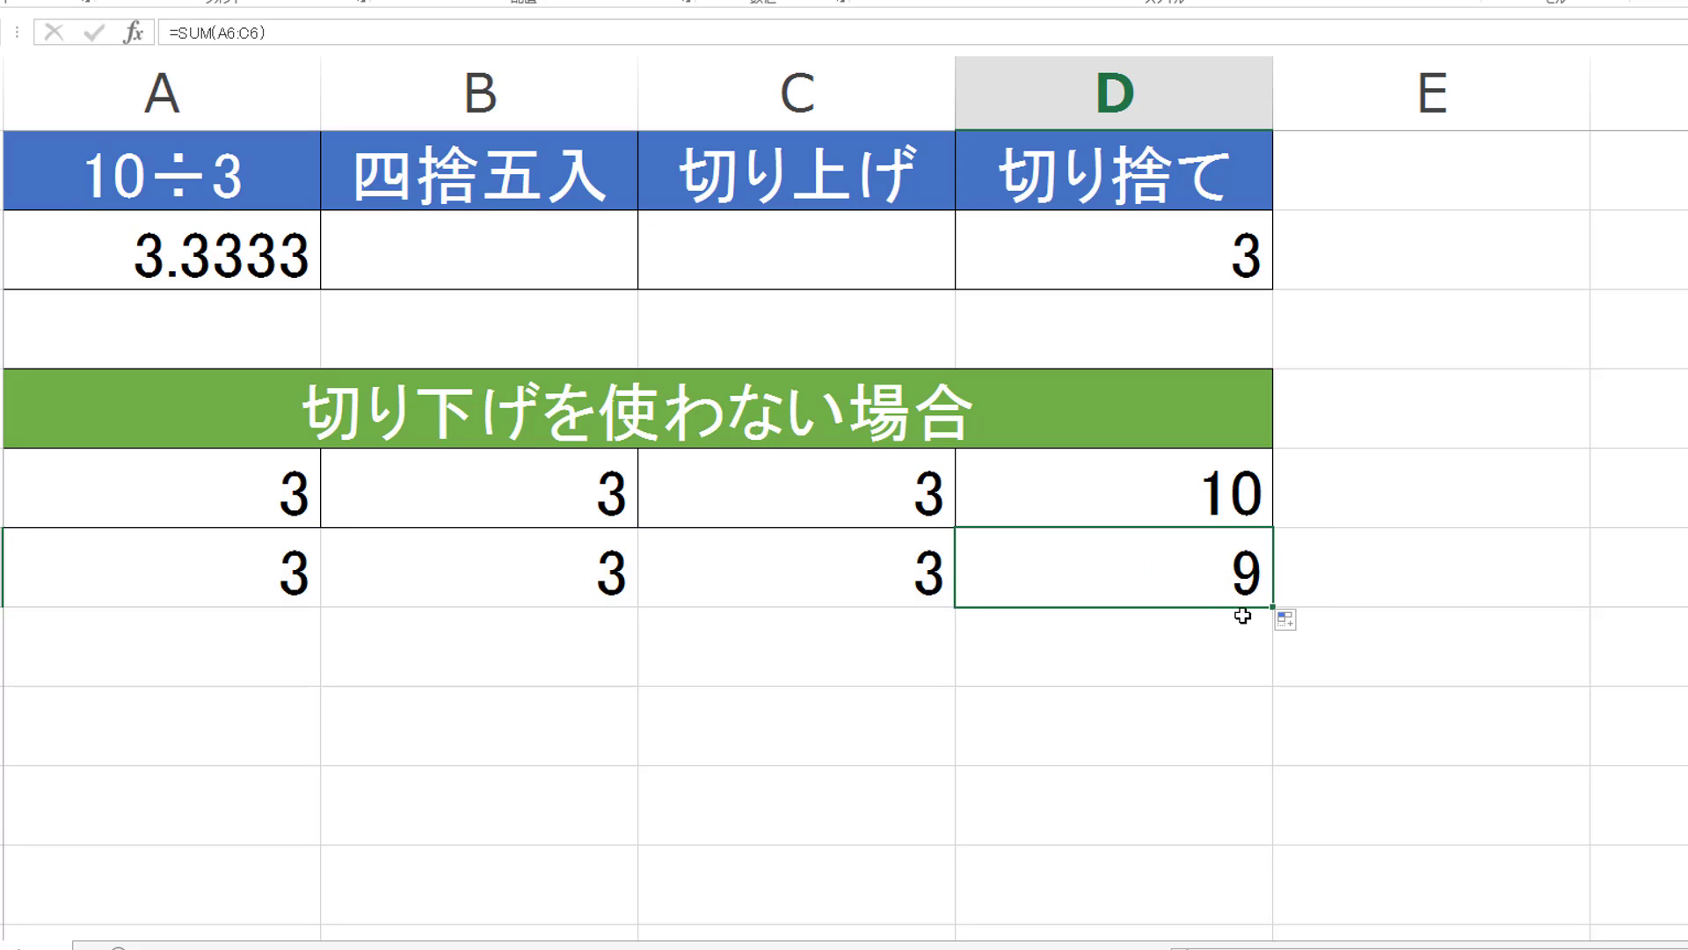